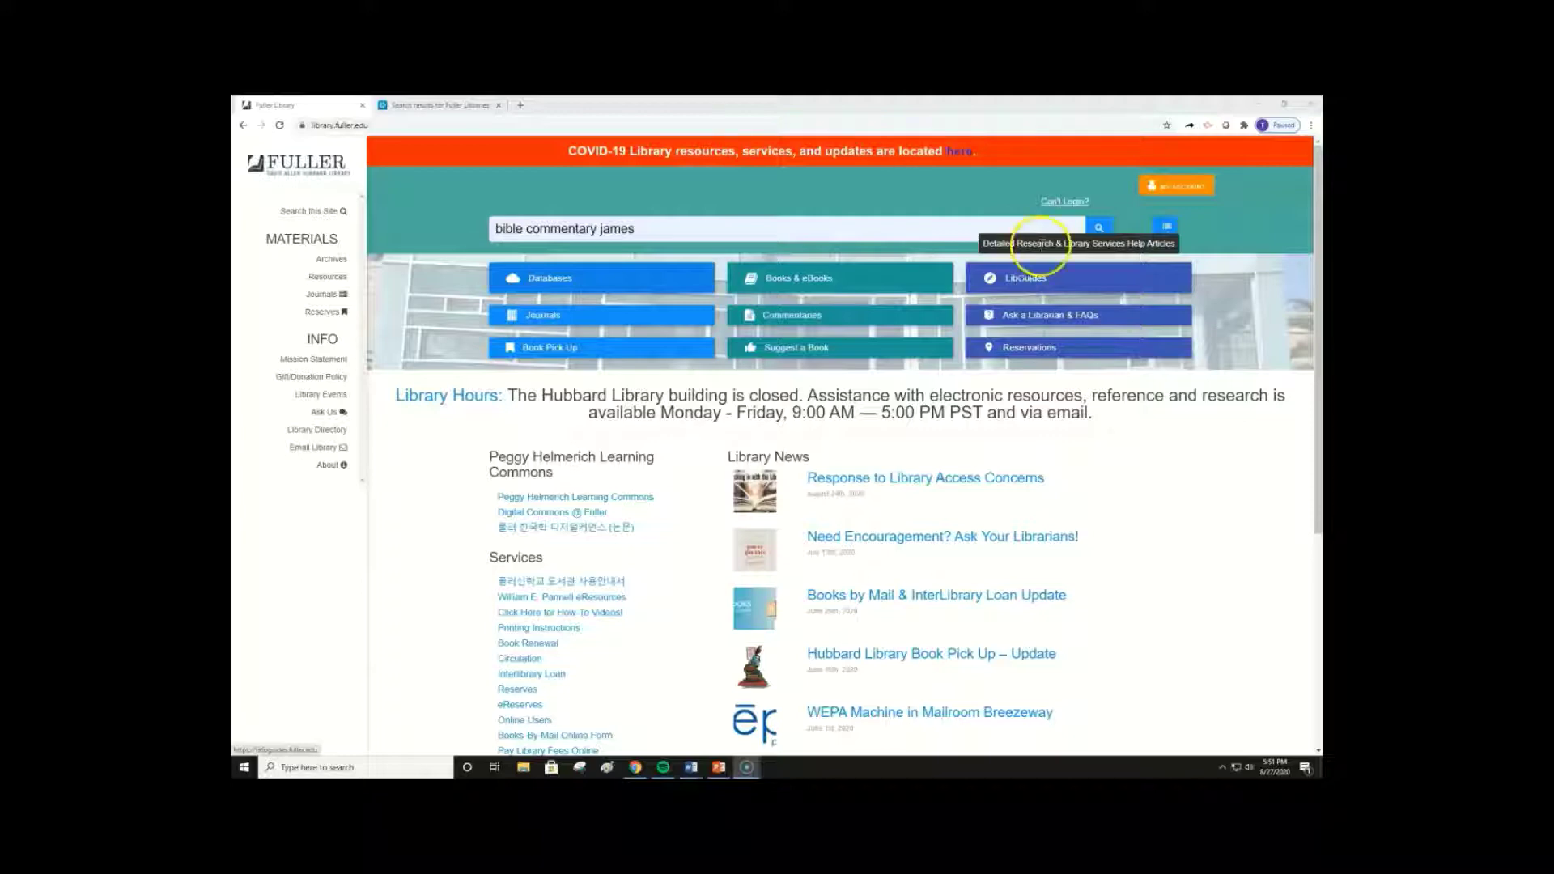
- Run the catalog search for 'bible commentary james' and glance over the results
click(1099, 229)
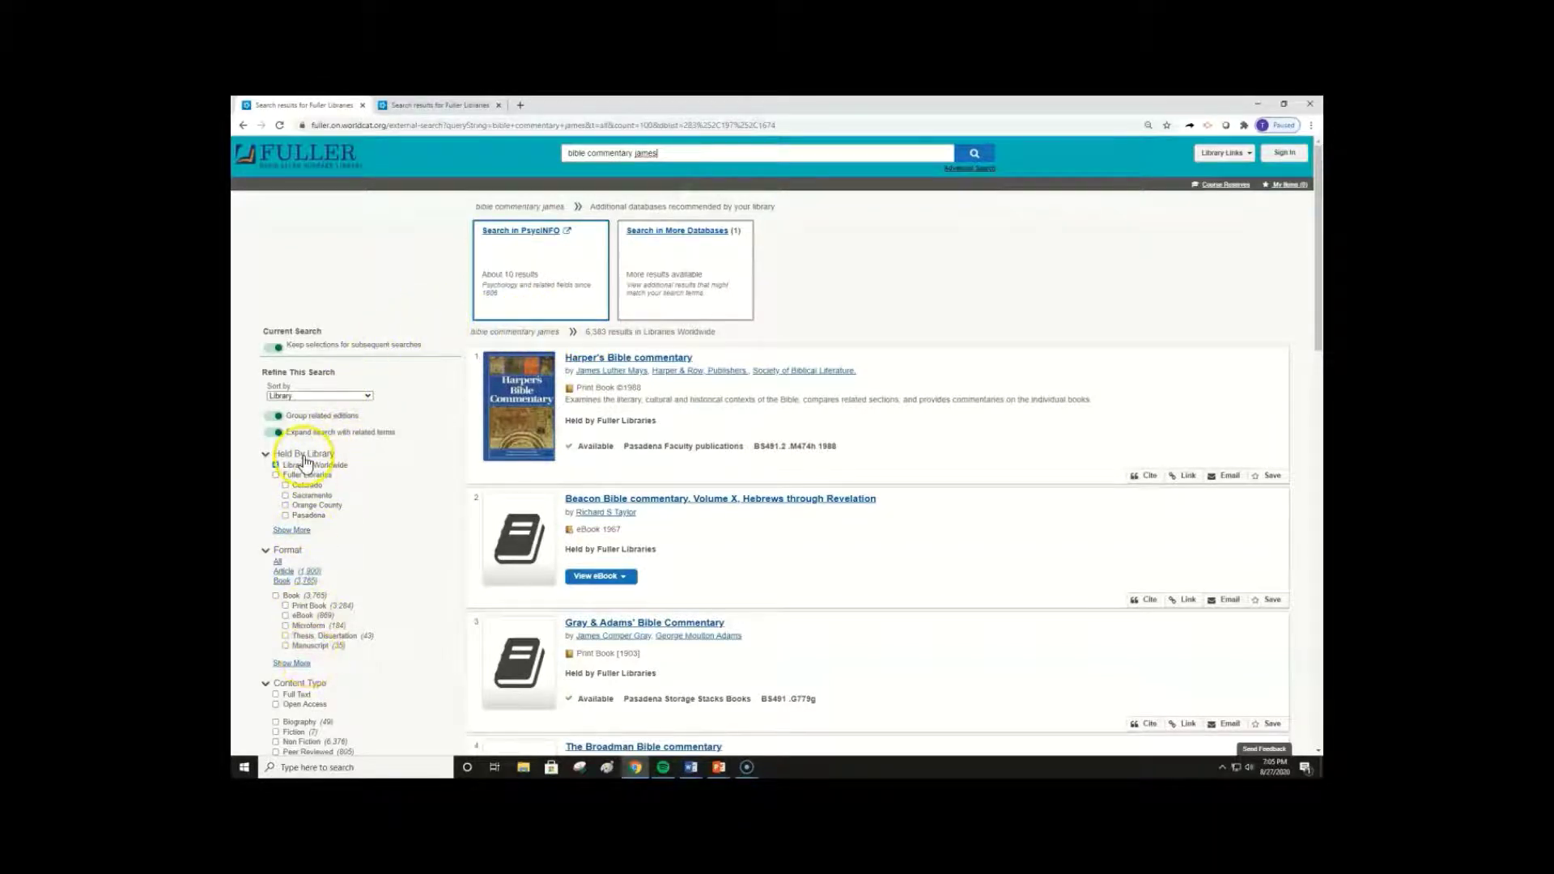
scroll(292, 453, down, 2)
scroll(304, 463, up, 1)
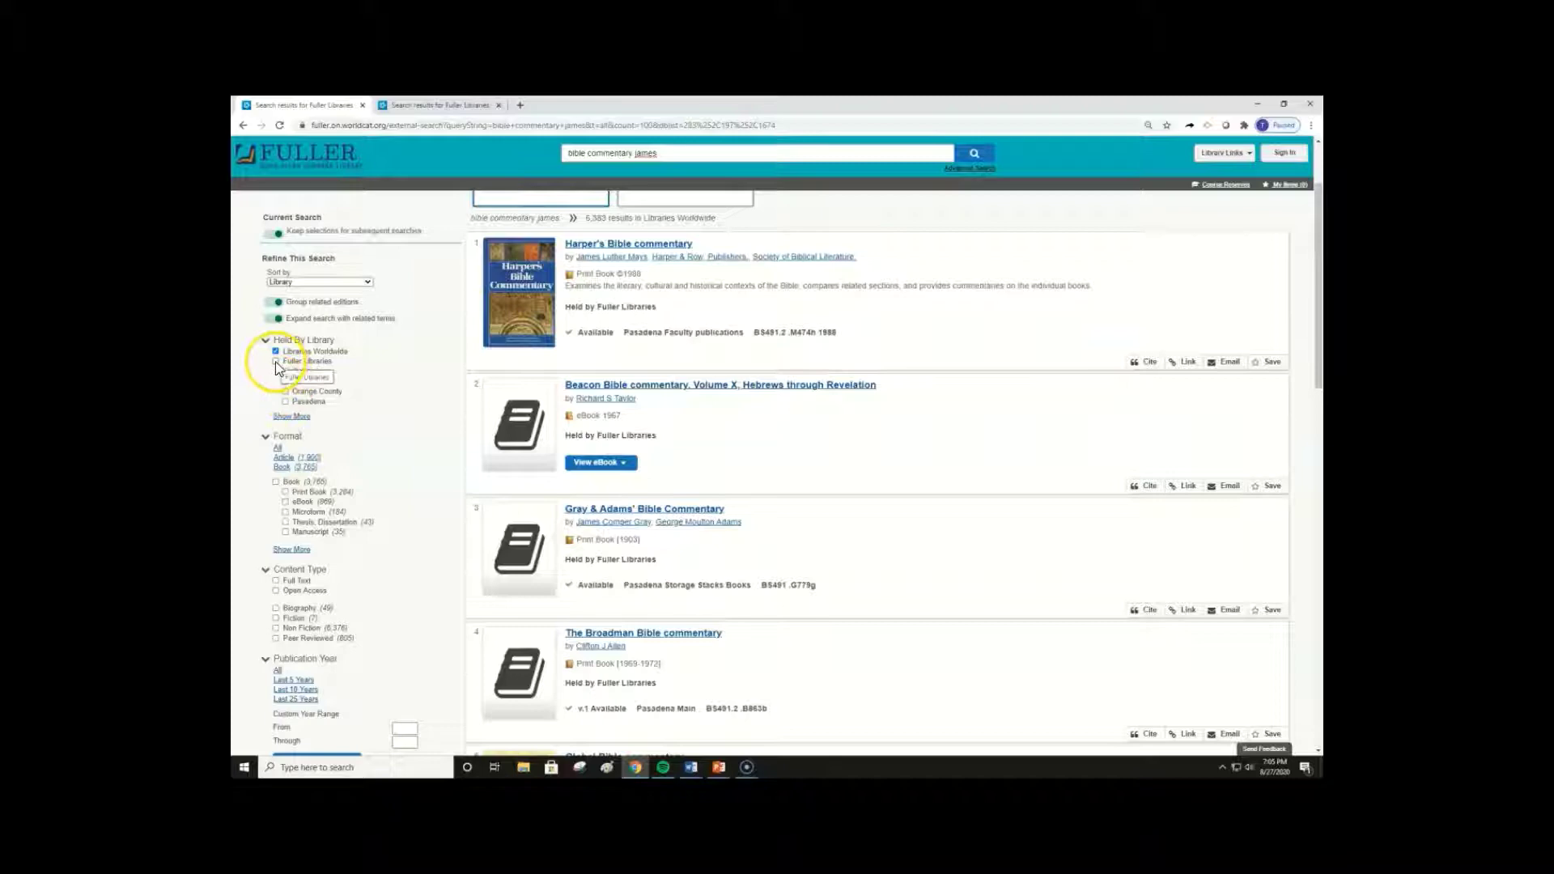
- Filter results to Fuller Libraries holdings, eBooks only, and the last 25 years (1996–2020)
click(276, 361)
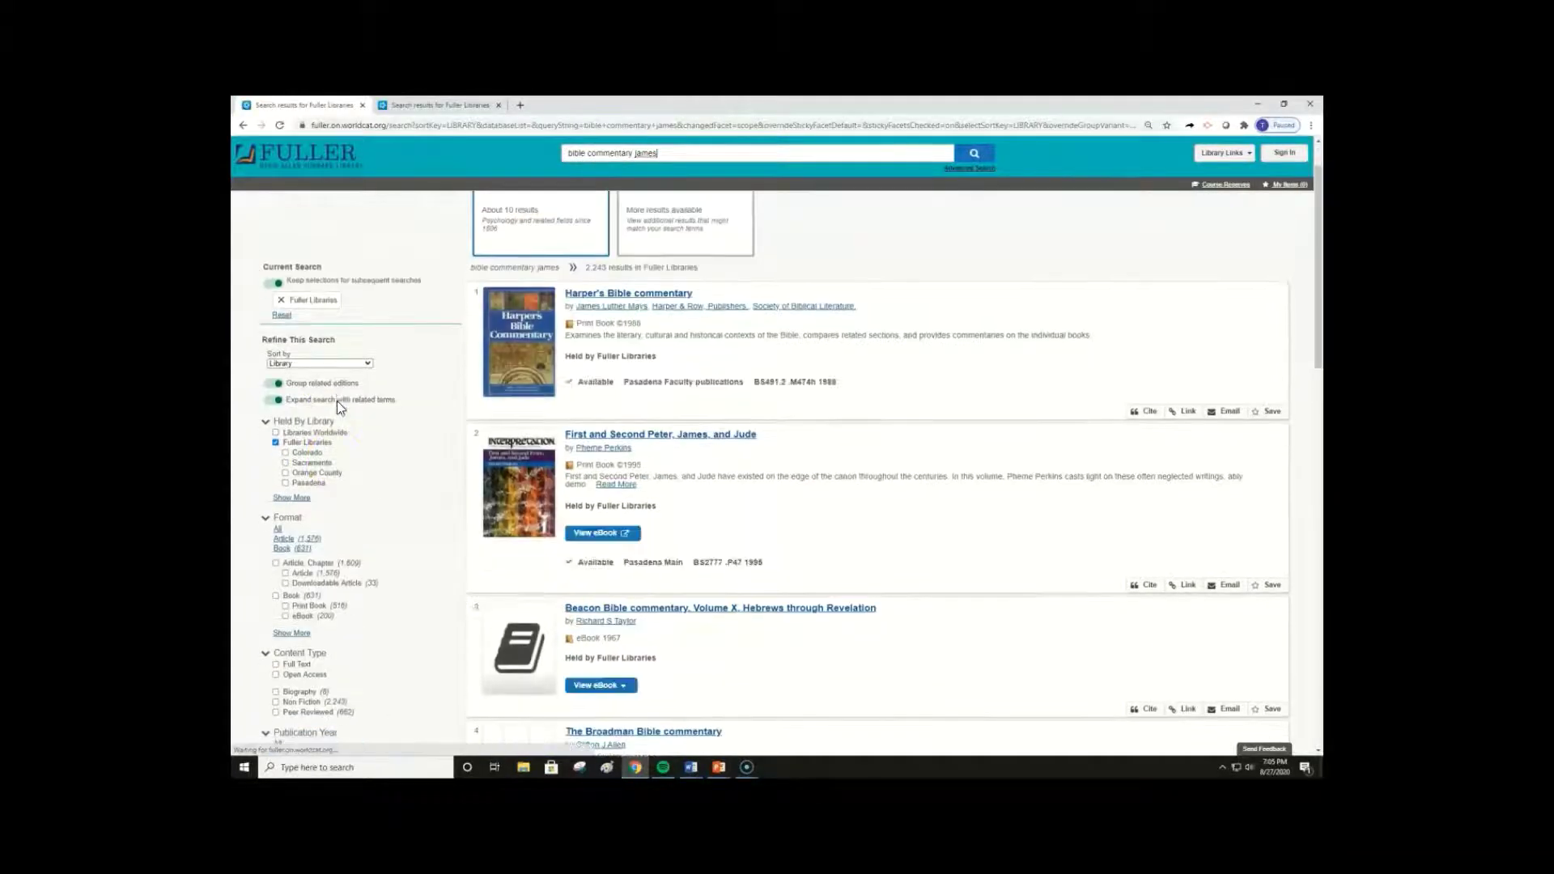
scroll(305, 450, down, 1)
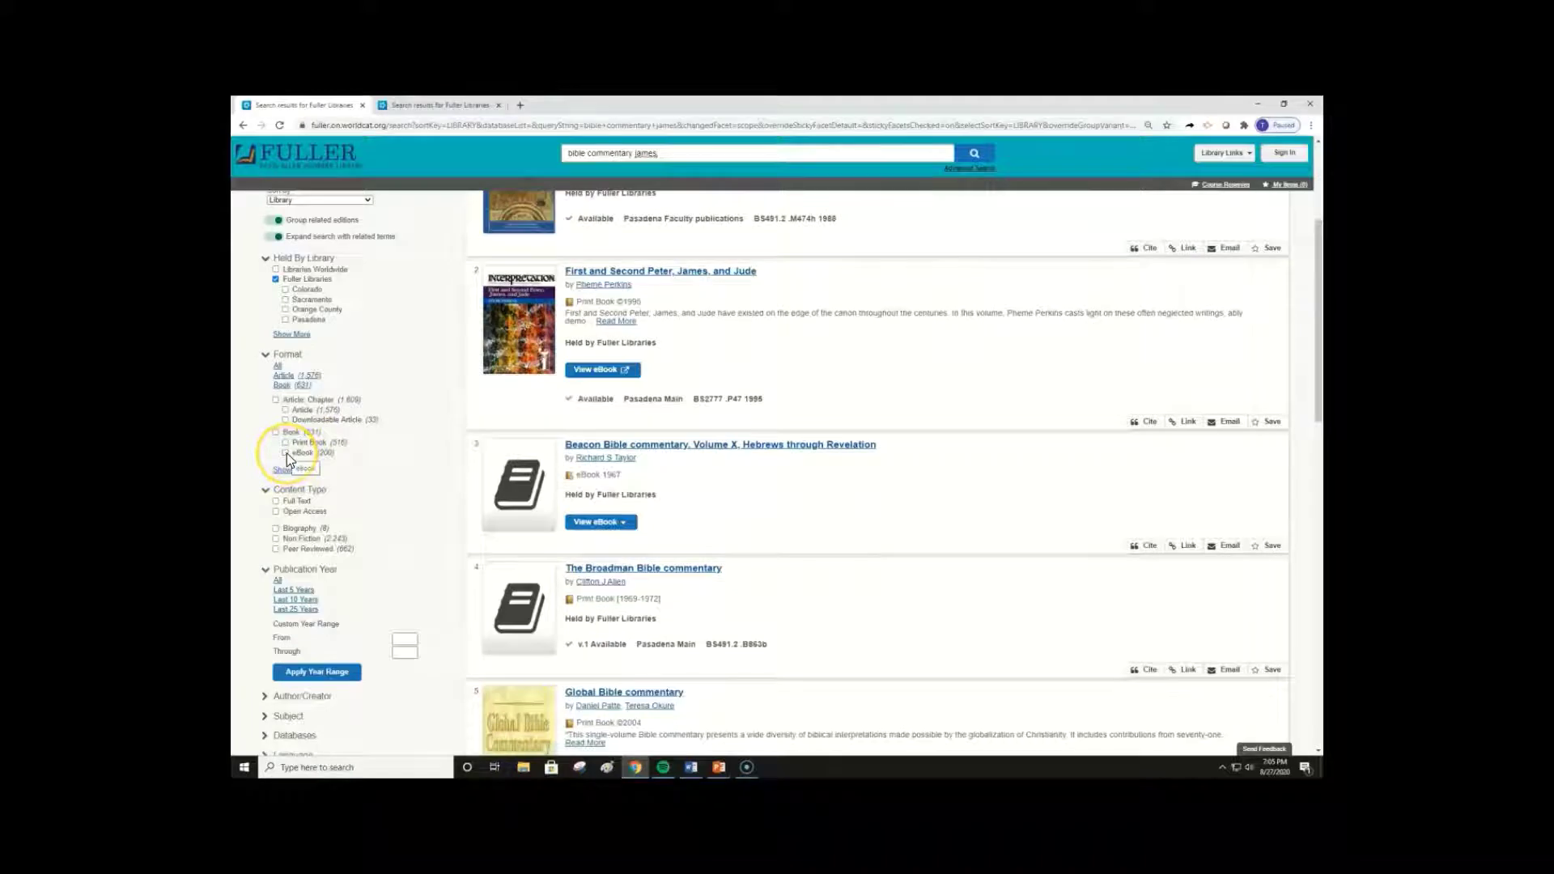
click(286, 453)
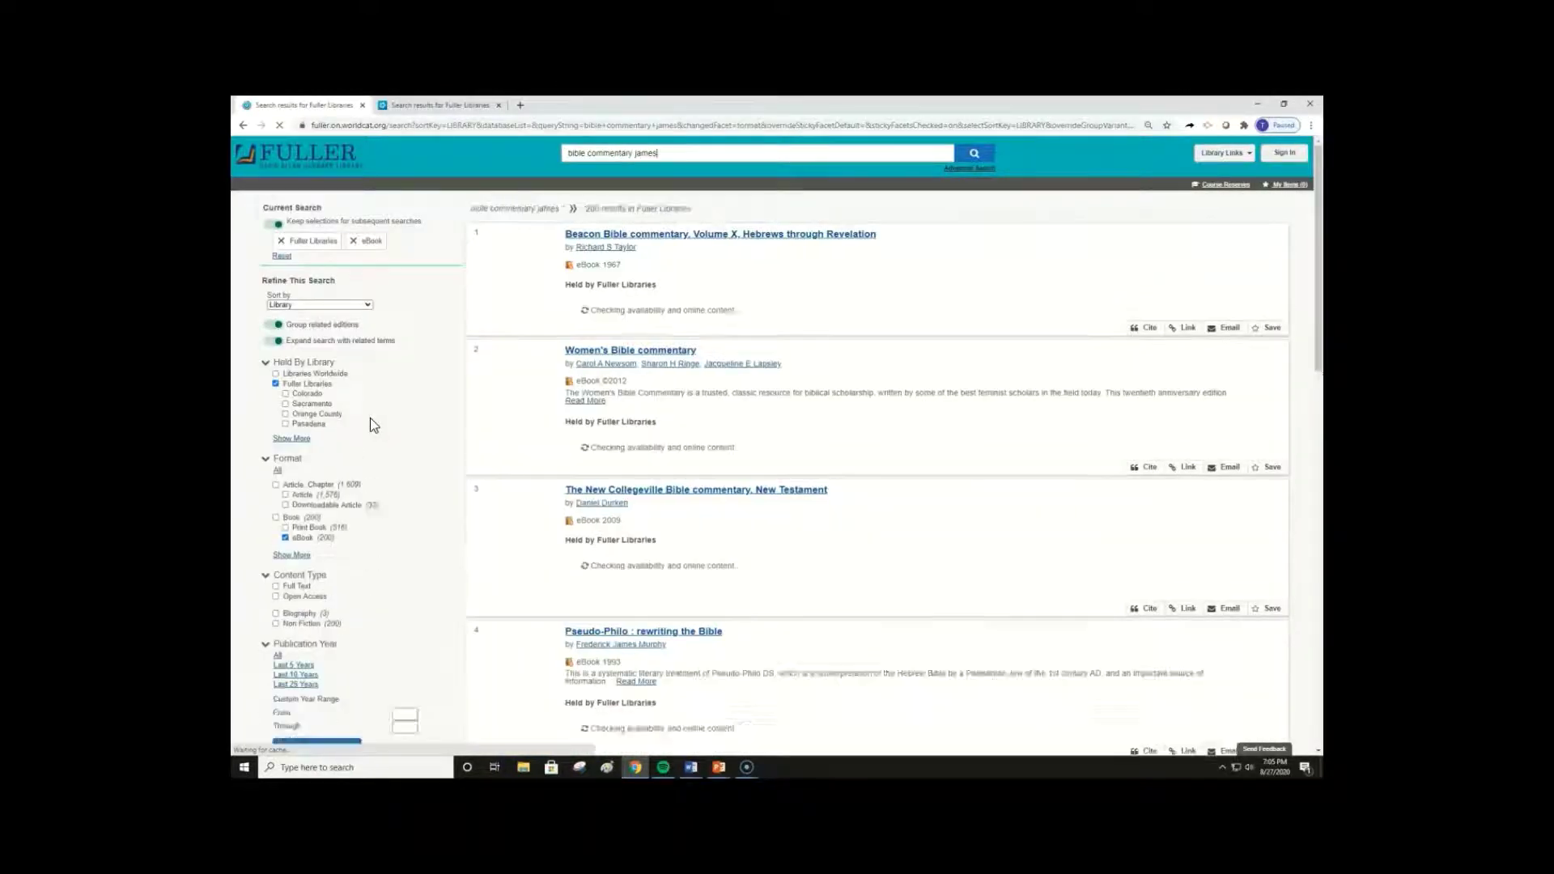
scroll(373, 424, down, 5)
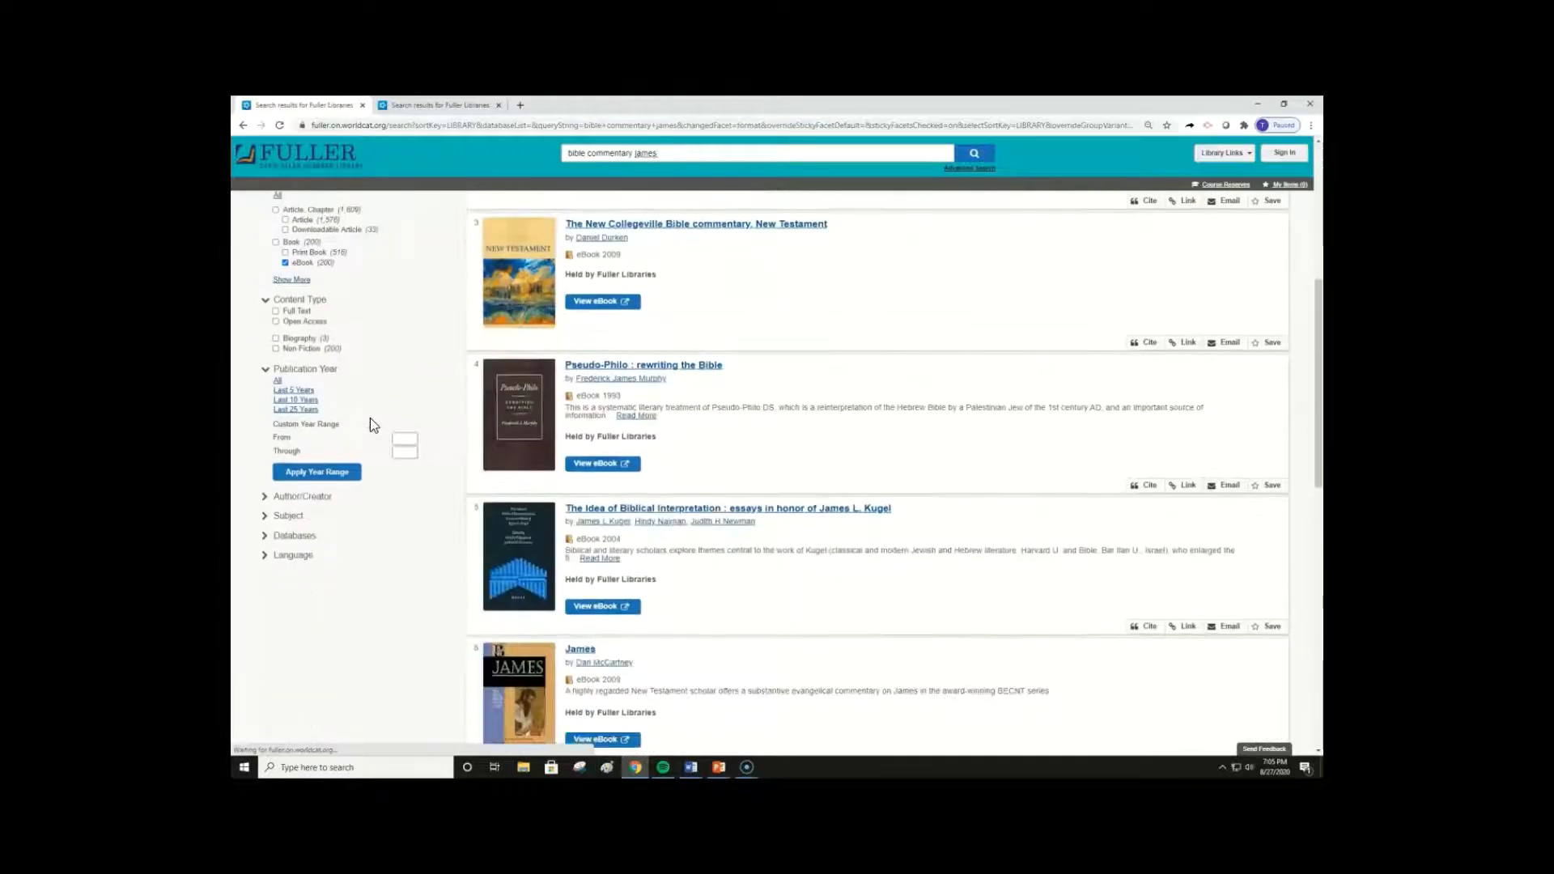
click(304, 410)
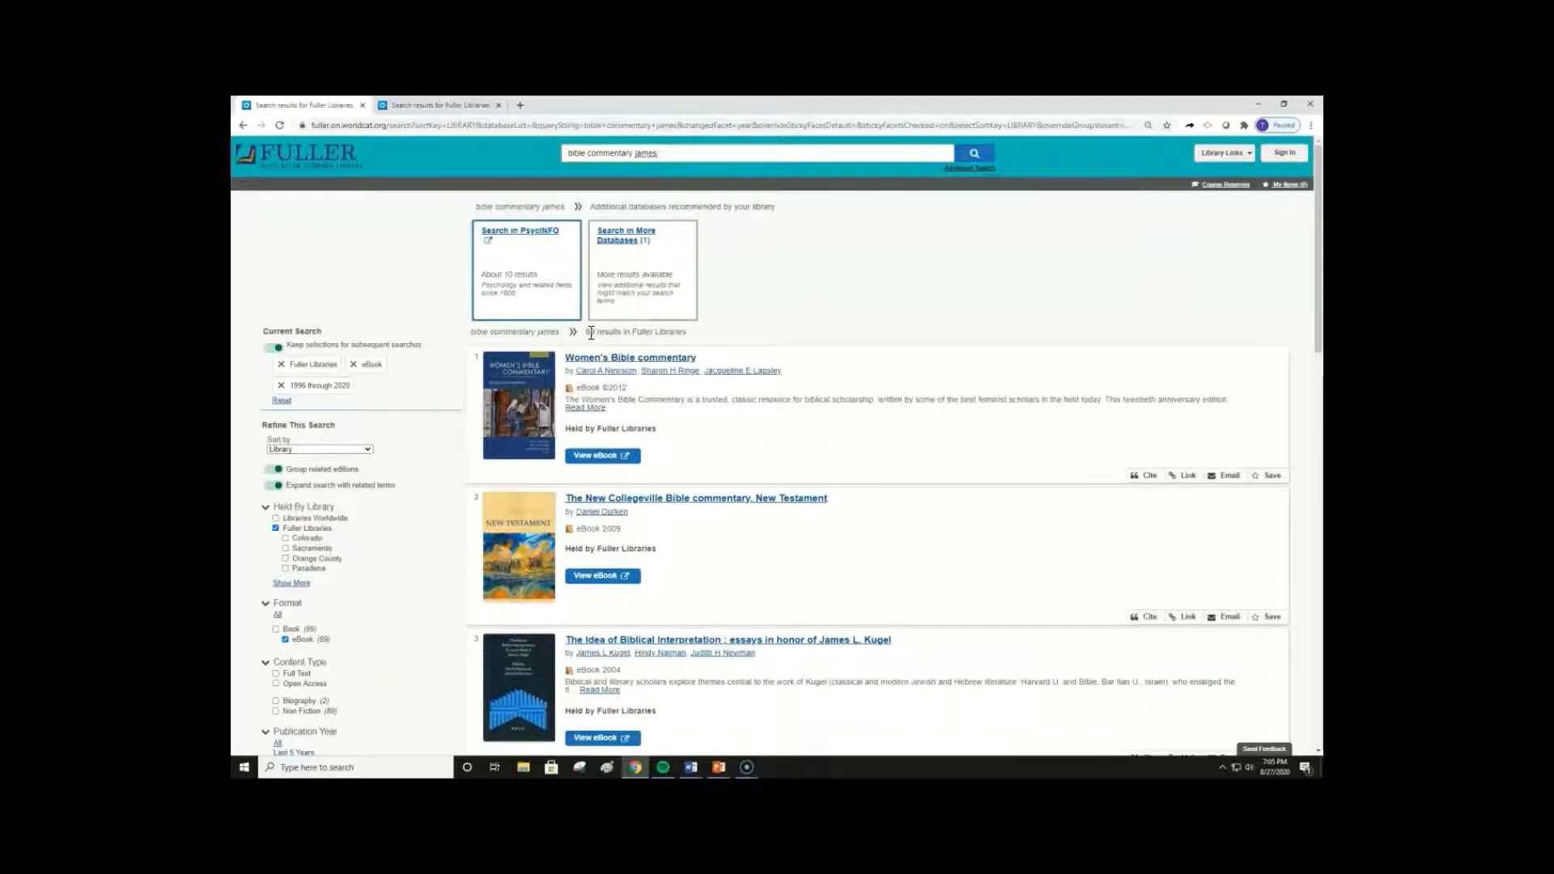
- Append 'Baker exegetical' to the query and rerun it, leaving the James and Mark eBooks
click(668, 151)
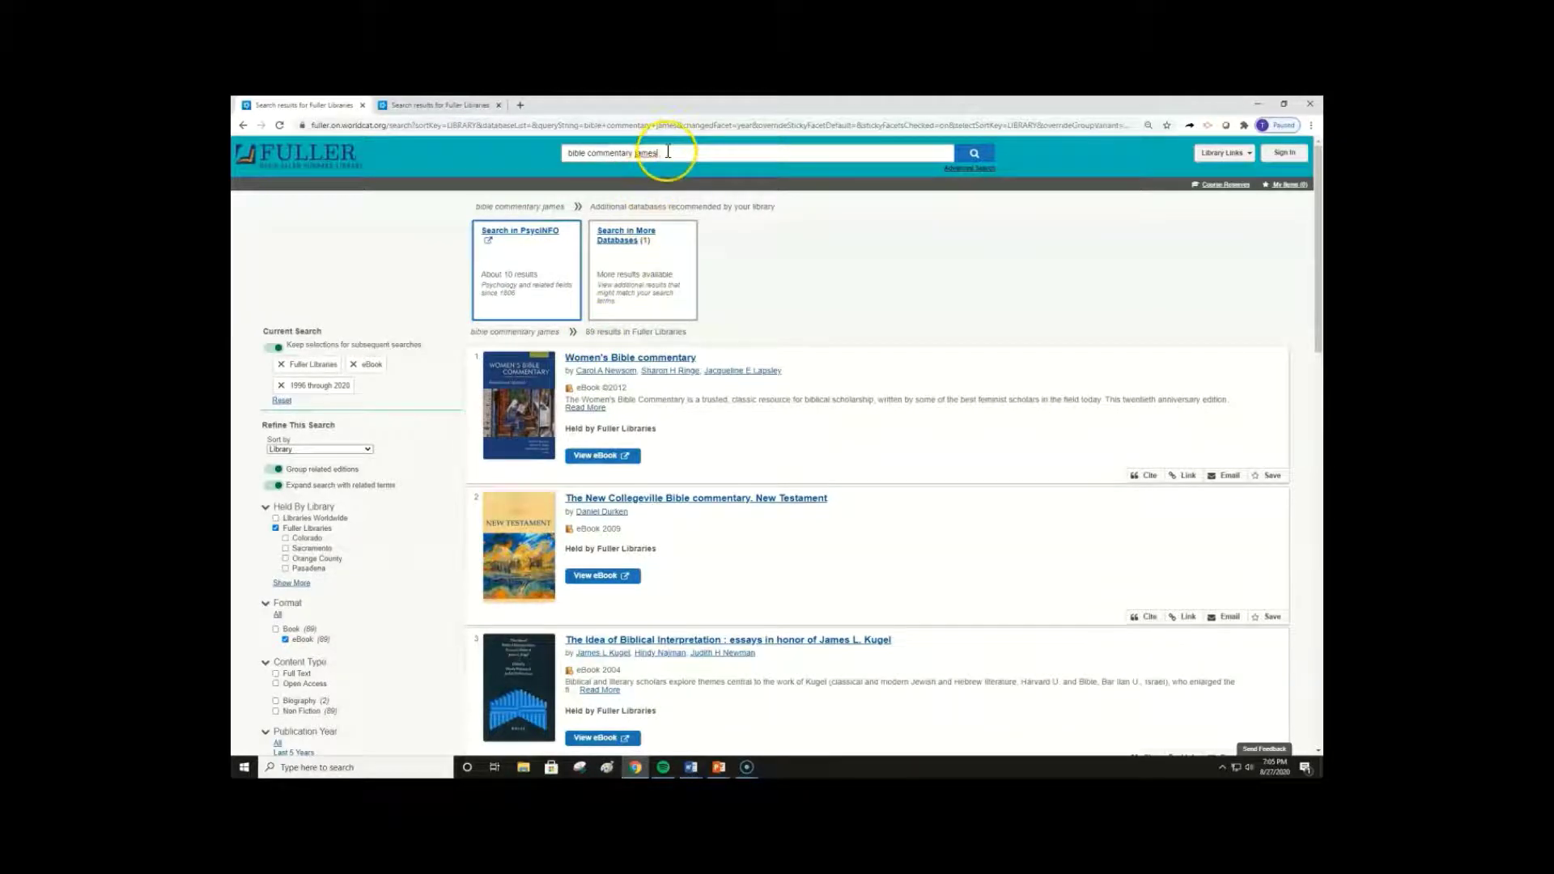
text(Bak)
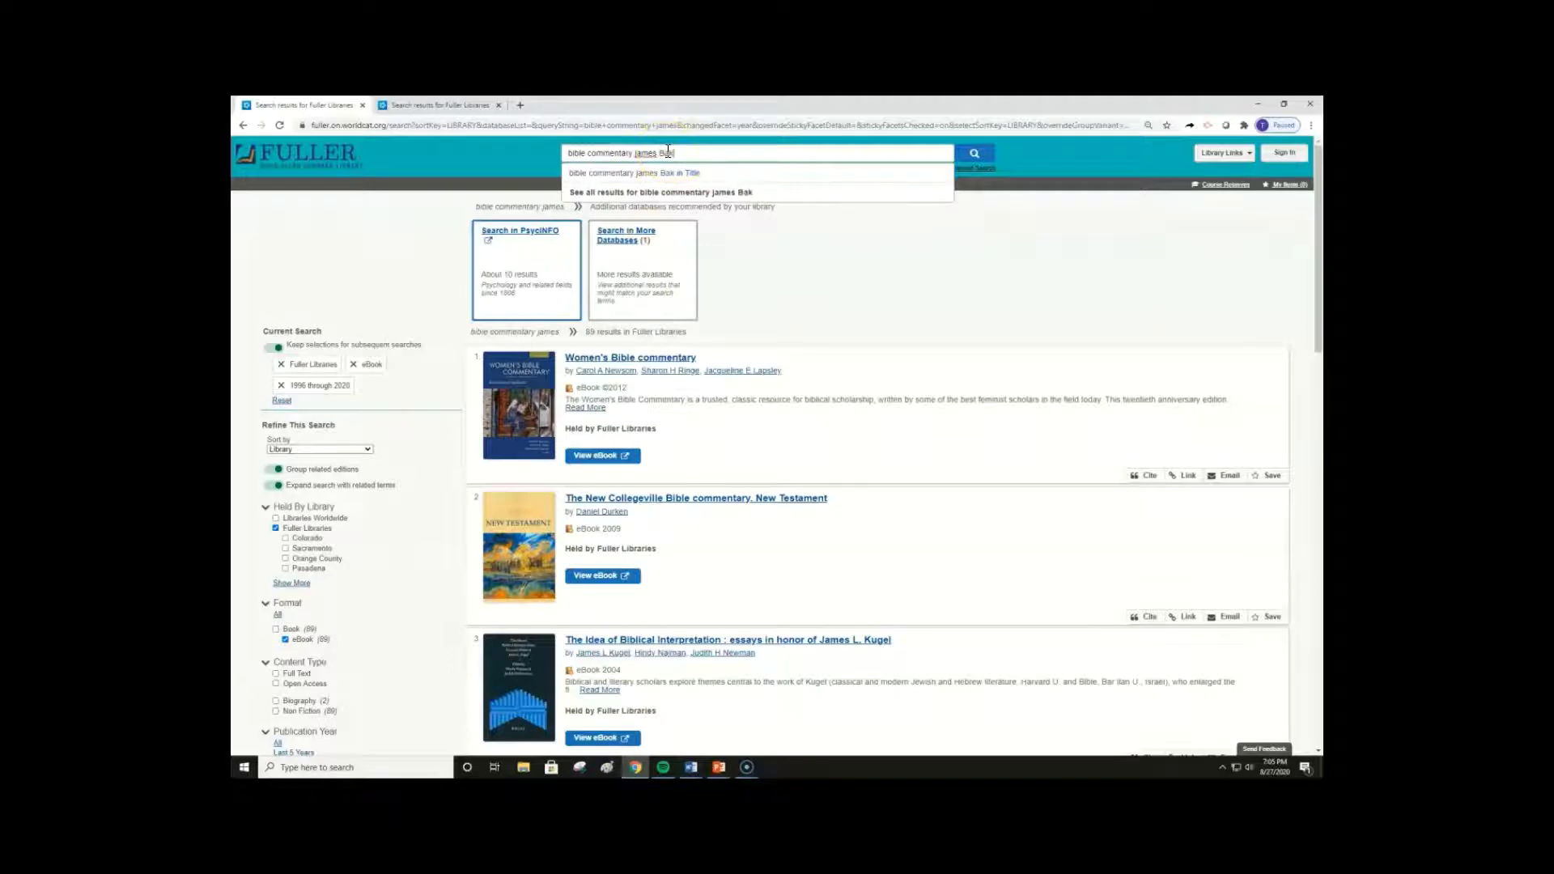
text(er exegetical)
key(Return)
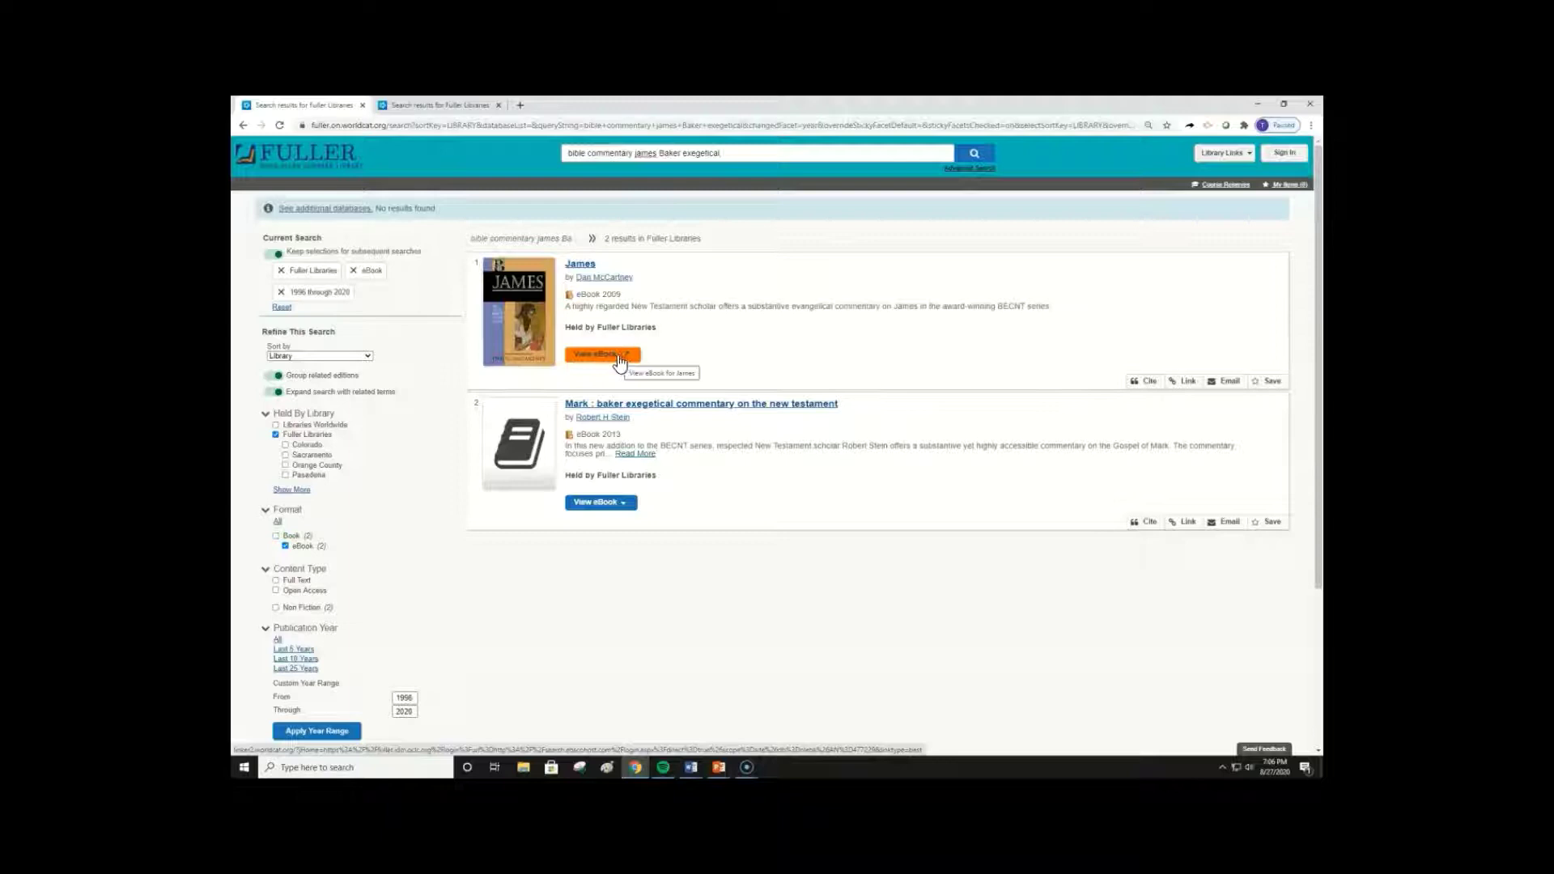
- Show Stein's Mark eBook access options (Ebook Central, EBSCOhost) and open its item details
click(631, 503)
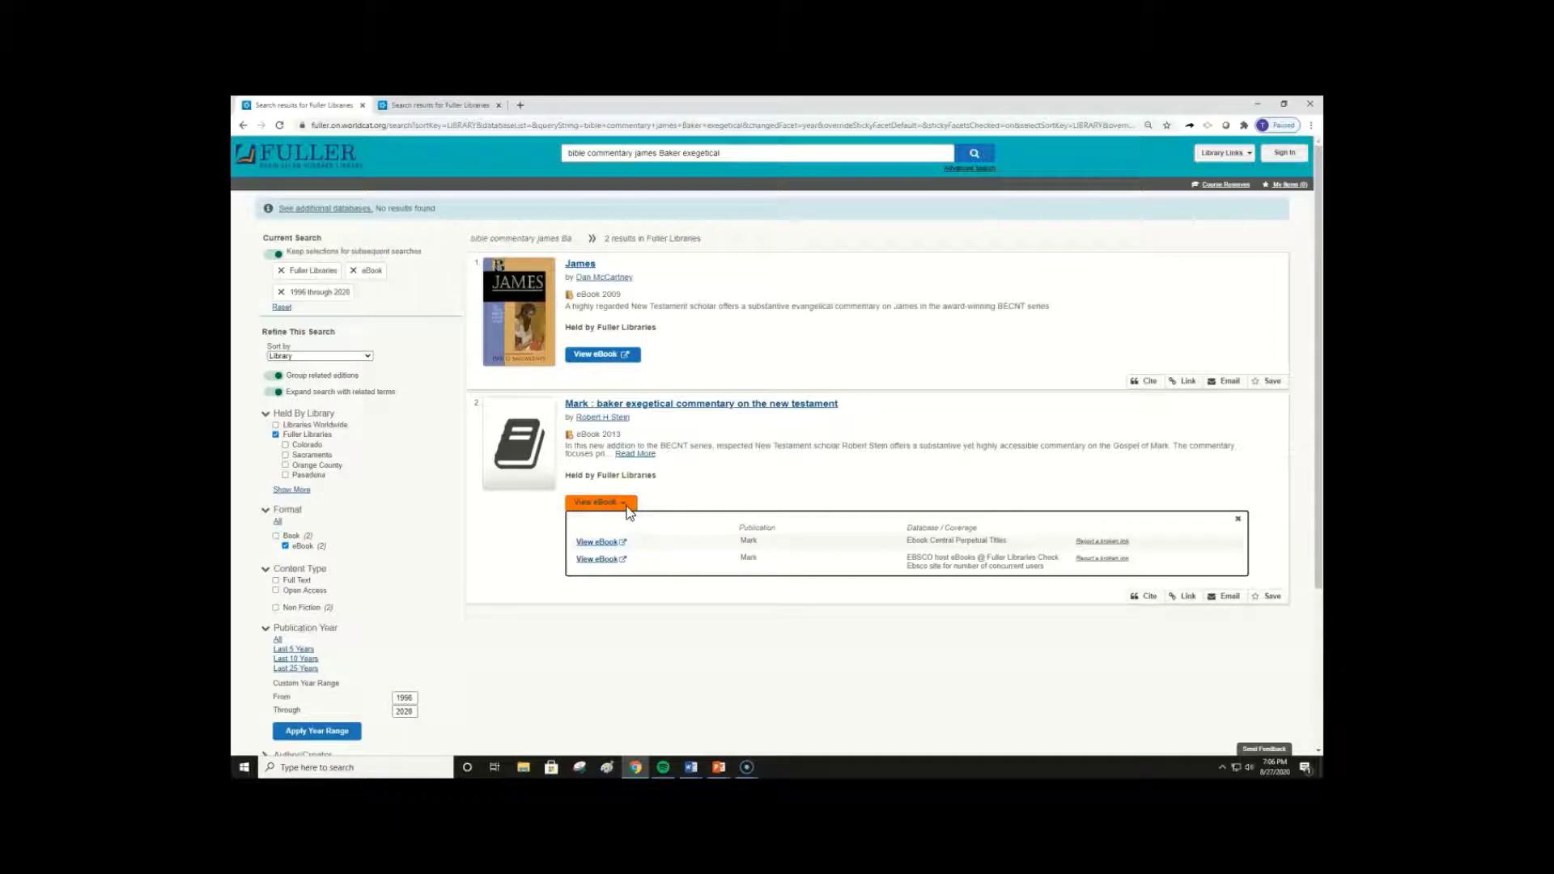
scroll(627, 512, down, 1)
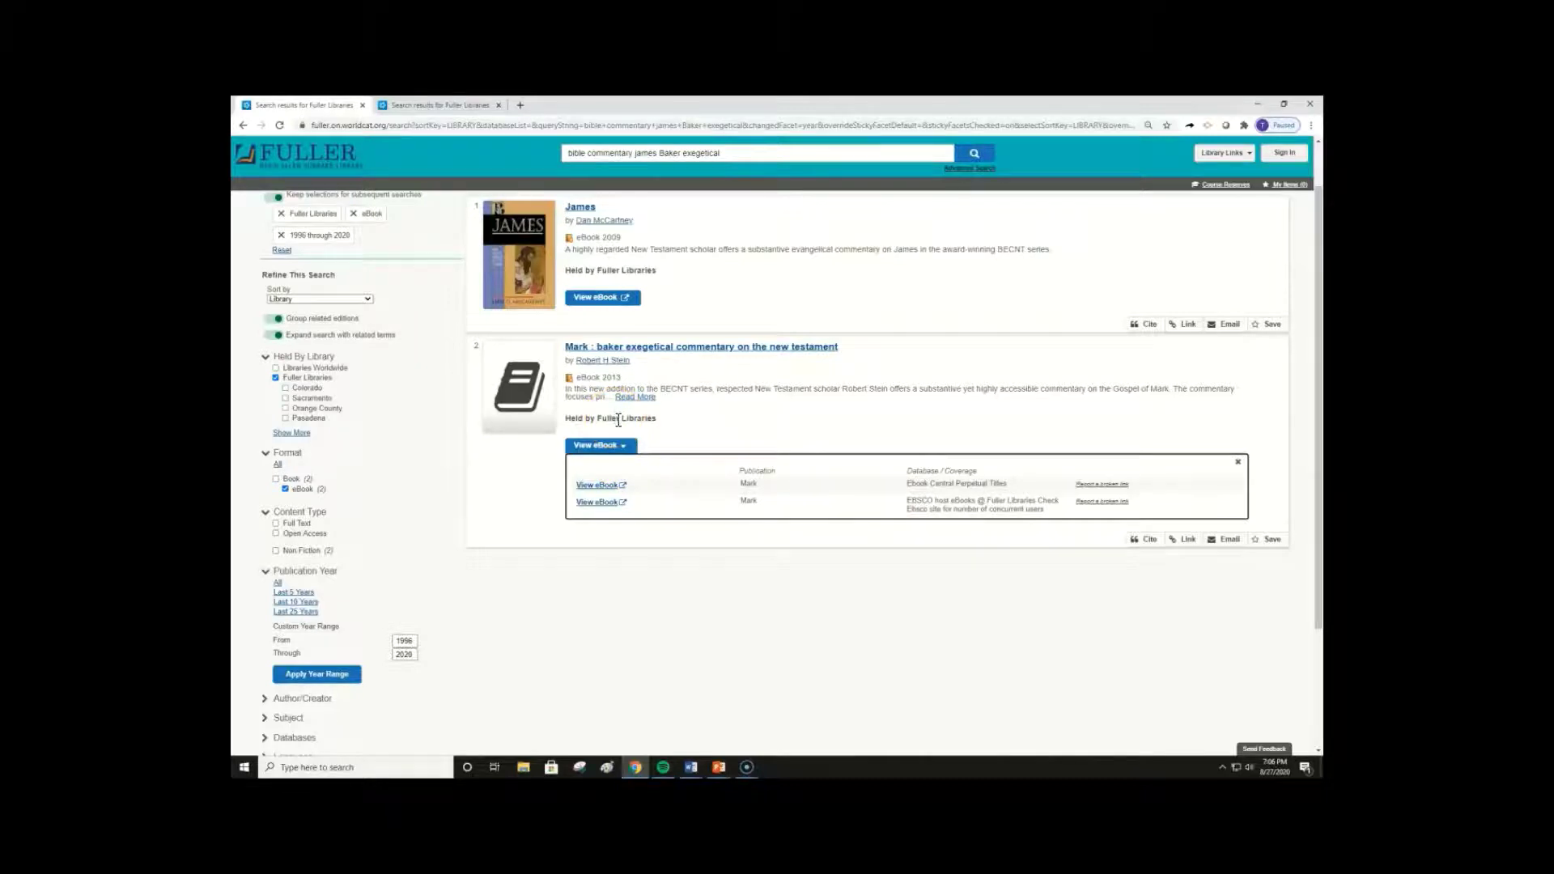
click(590, 346)
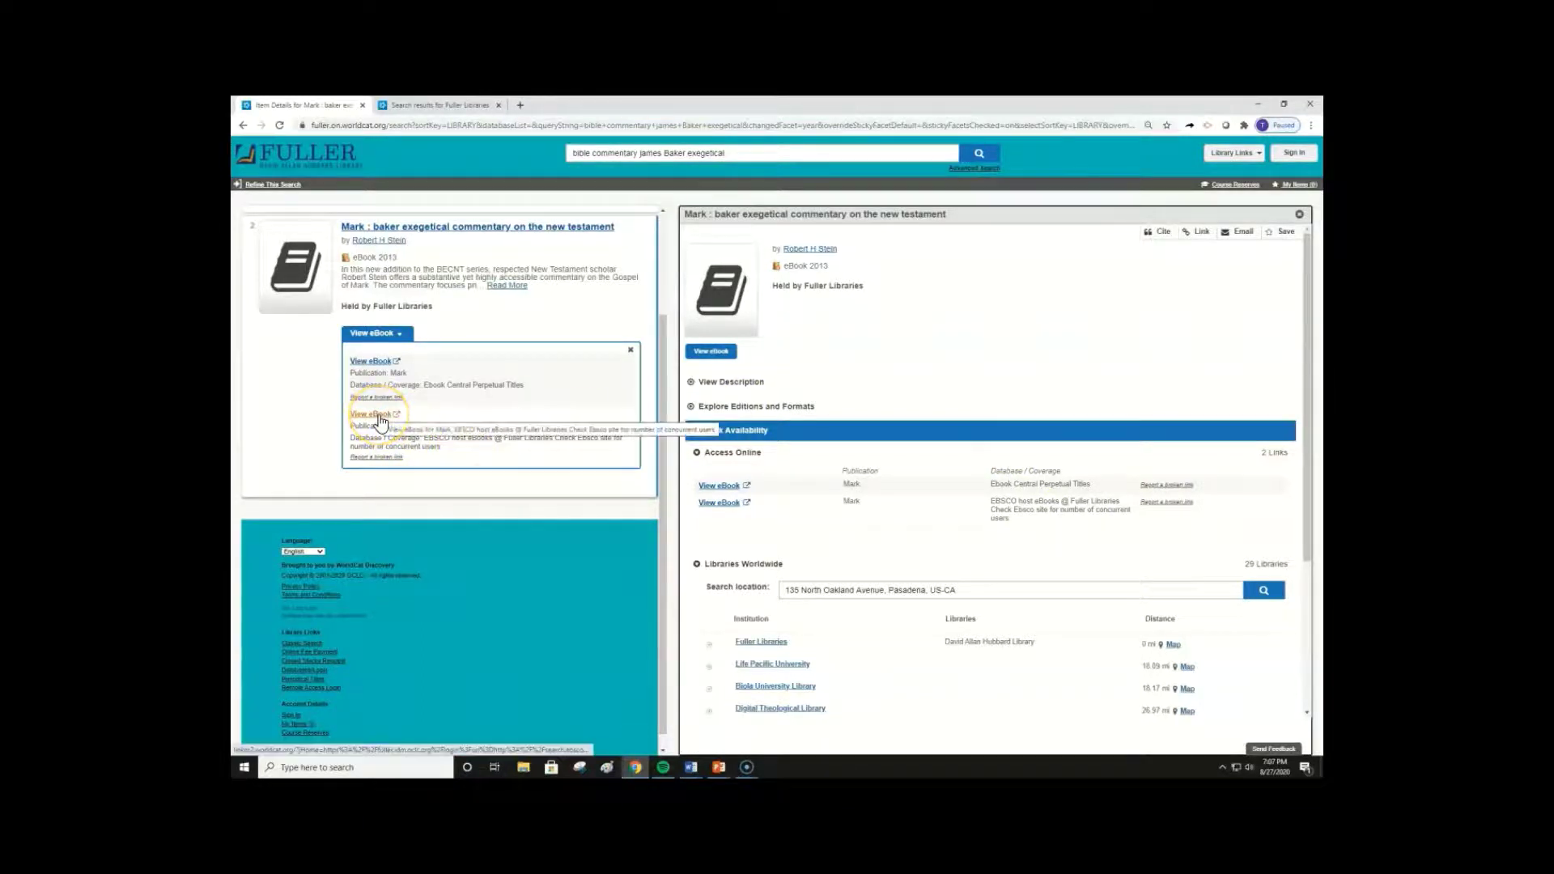
- Review the Mark details panel and scroll the results back up to the James entry
click(405, 375)
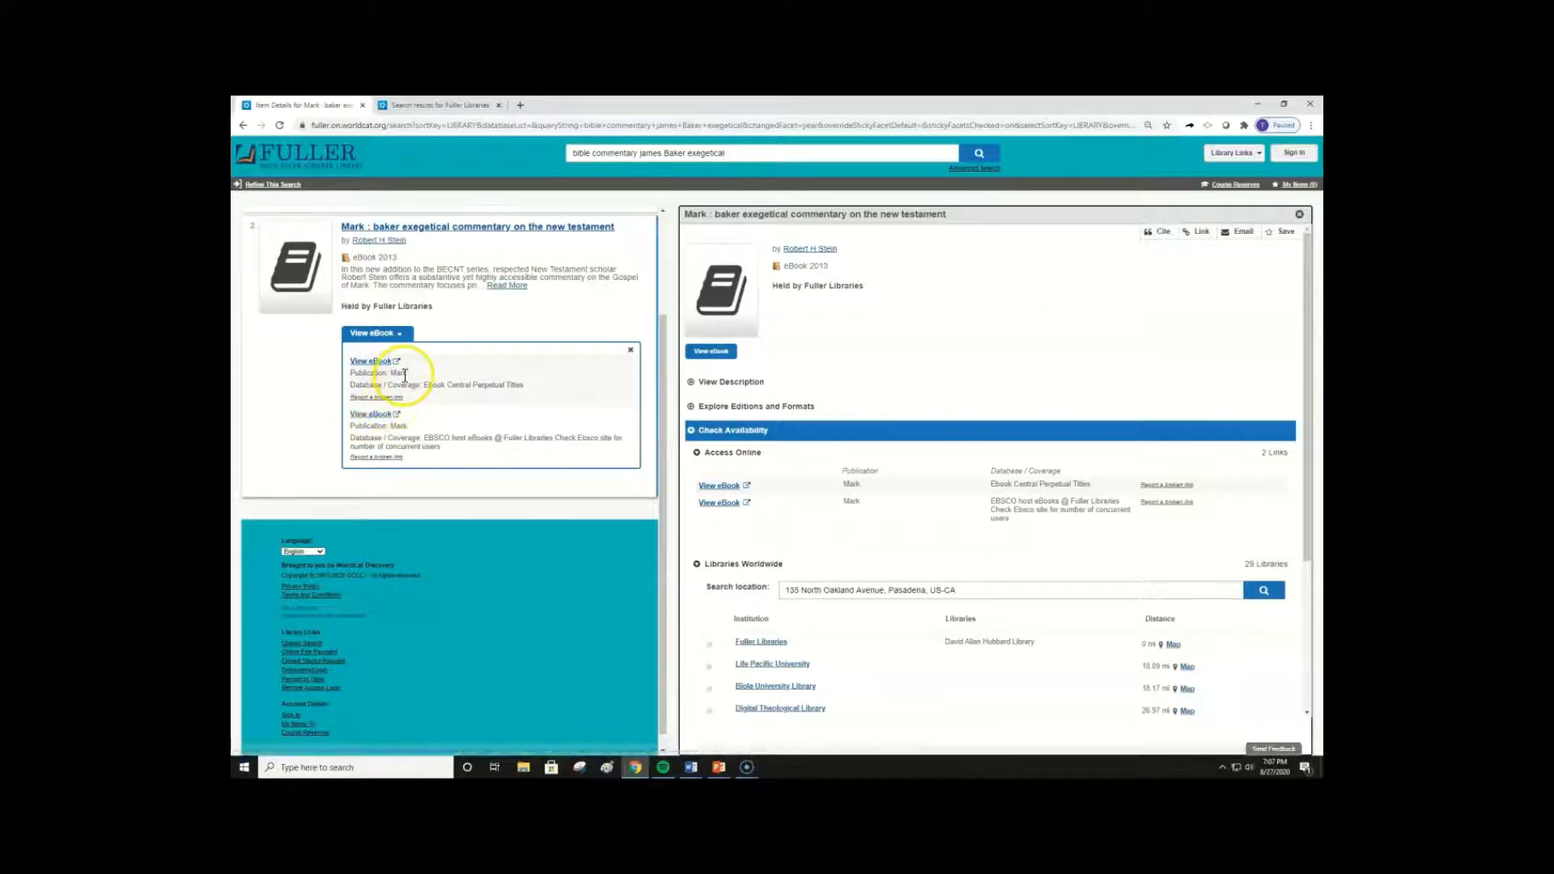
scroll(390, 366, up, 2)
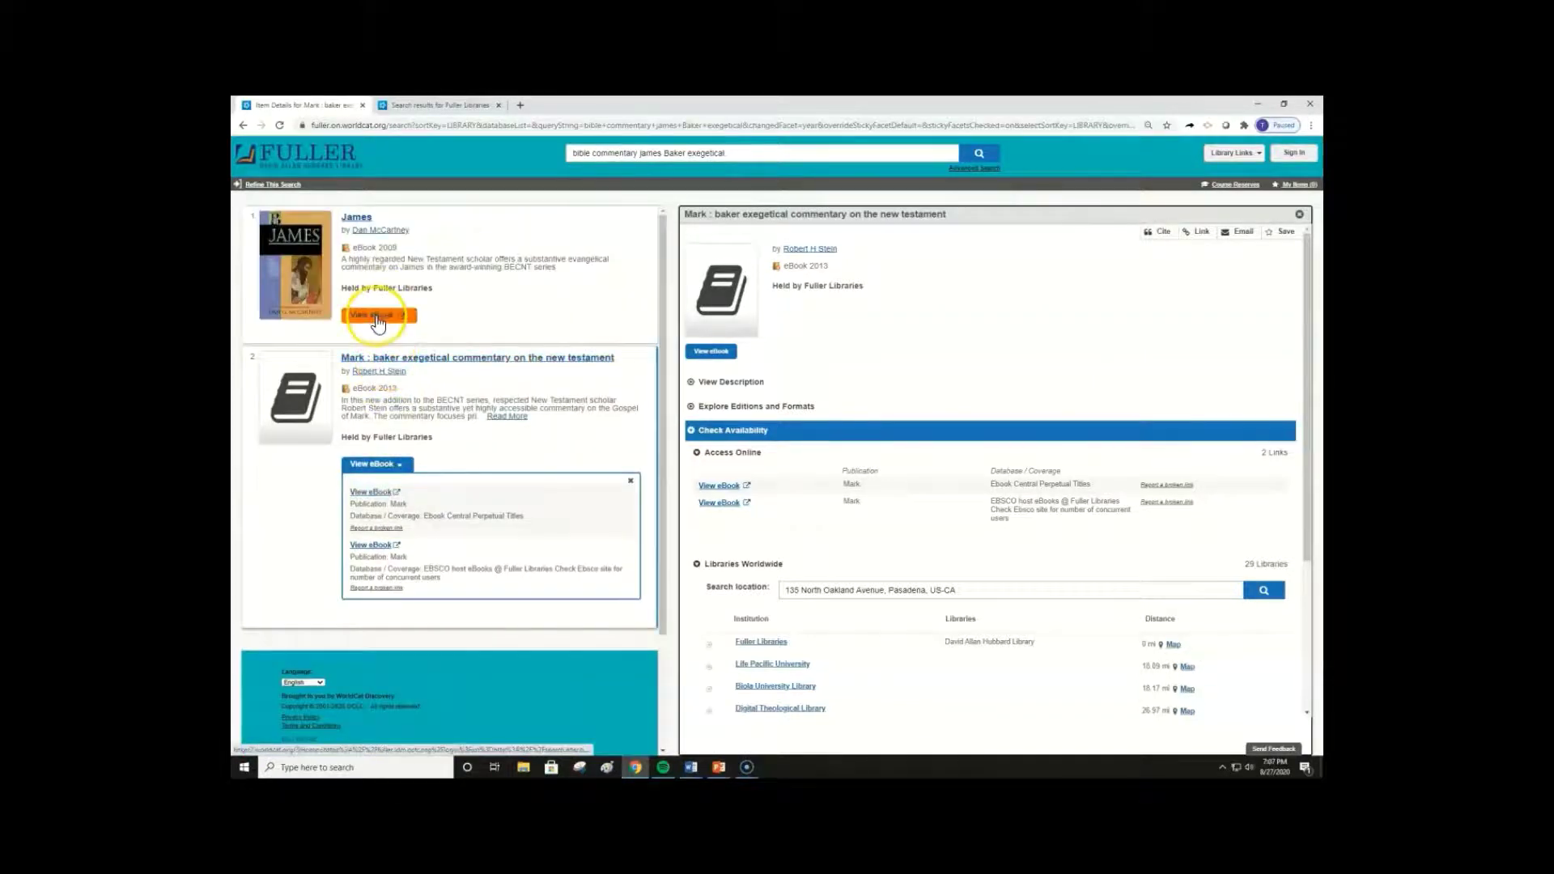
- Open the James eBook online and log in through Fuller ID with the saved credentials
click(378, 318)
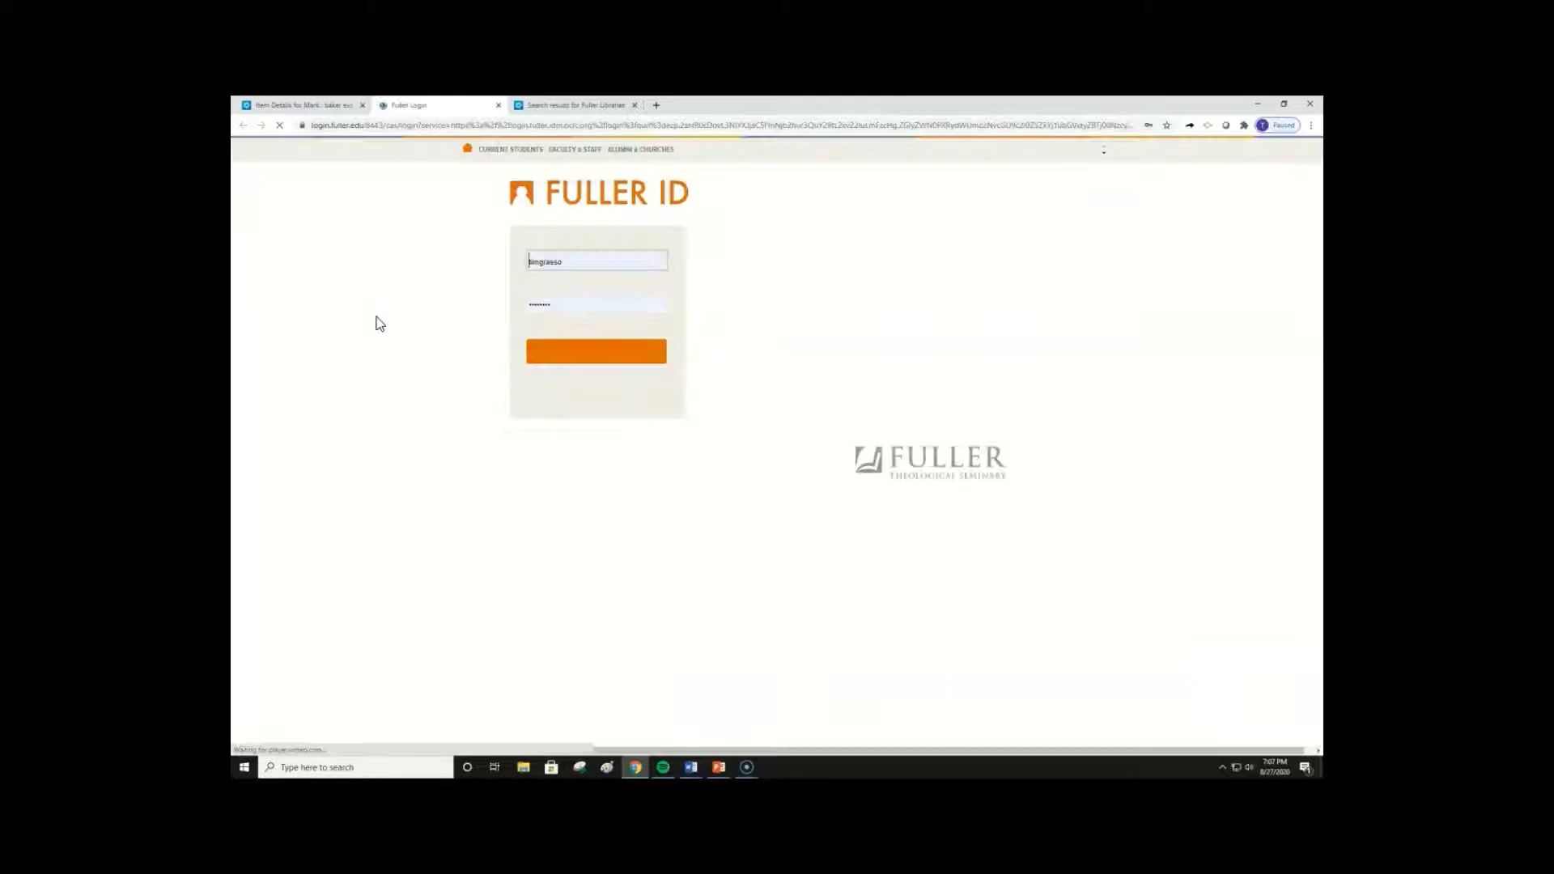
click(420, 316)
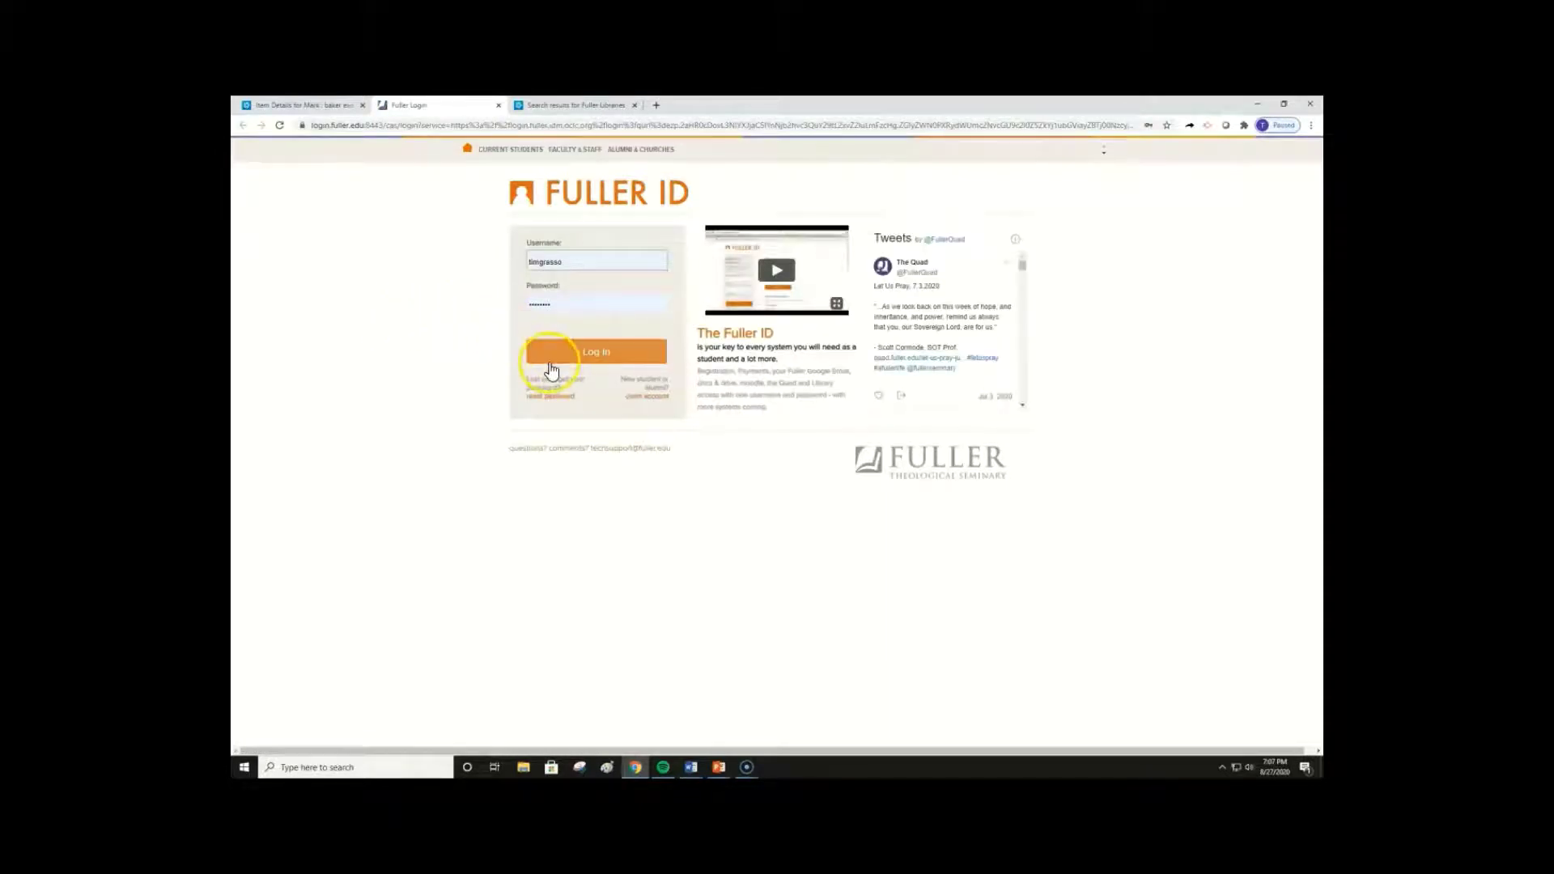
click(583, 354)
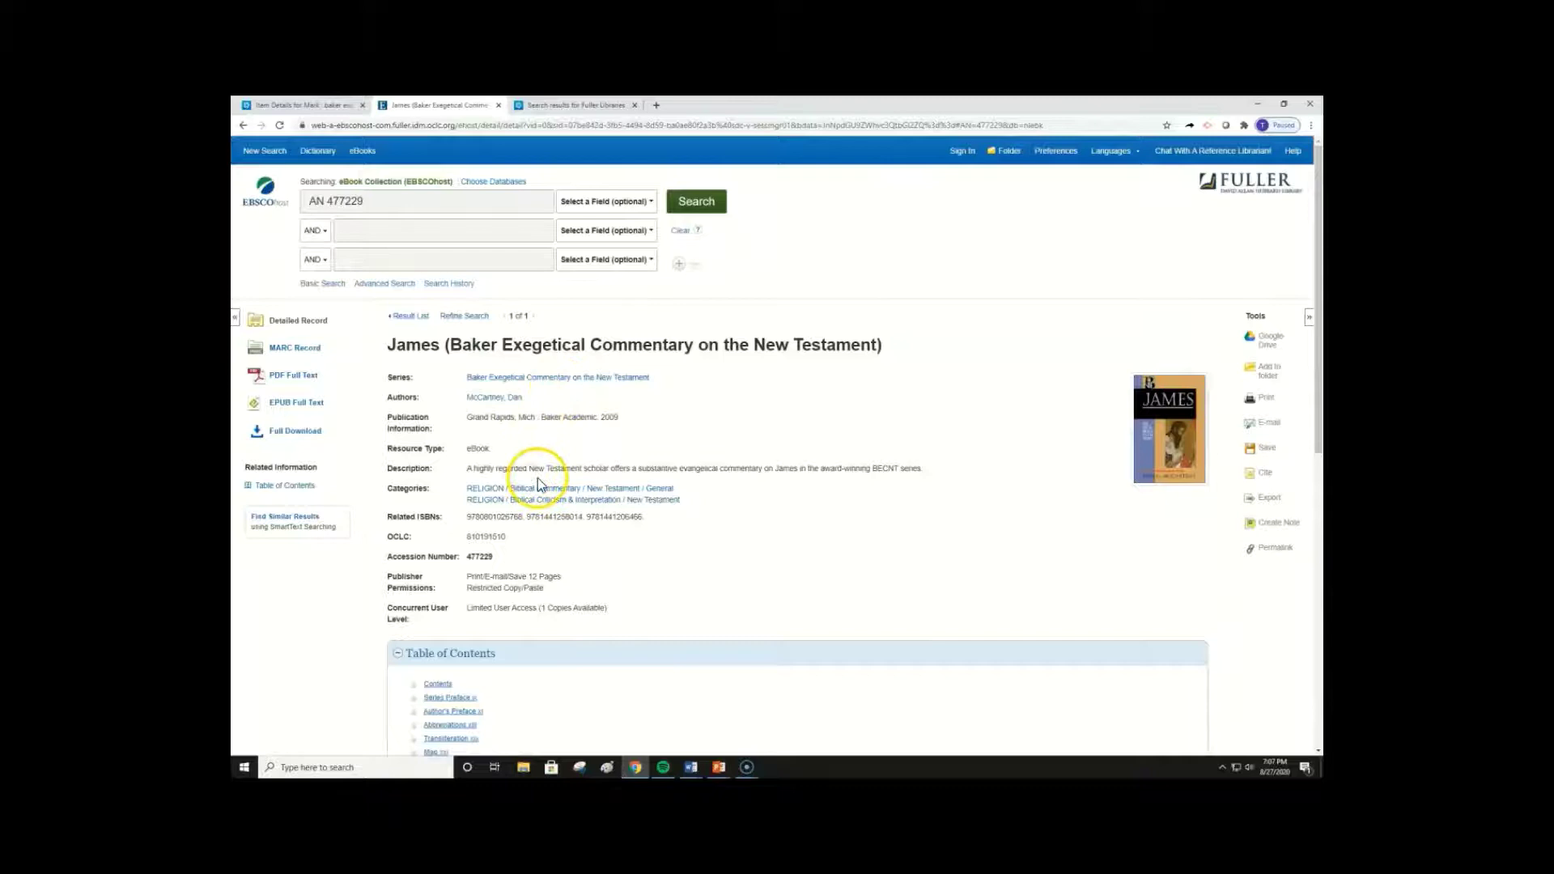
- Browse the James record's table of contents and open the PDF Full Text reader
scroll(469, 527, down, 1)
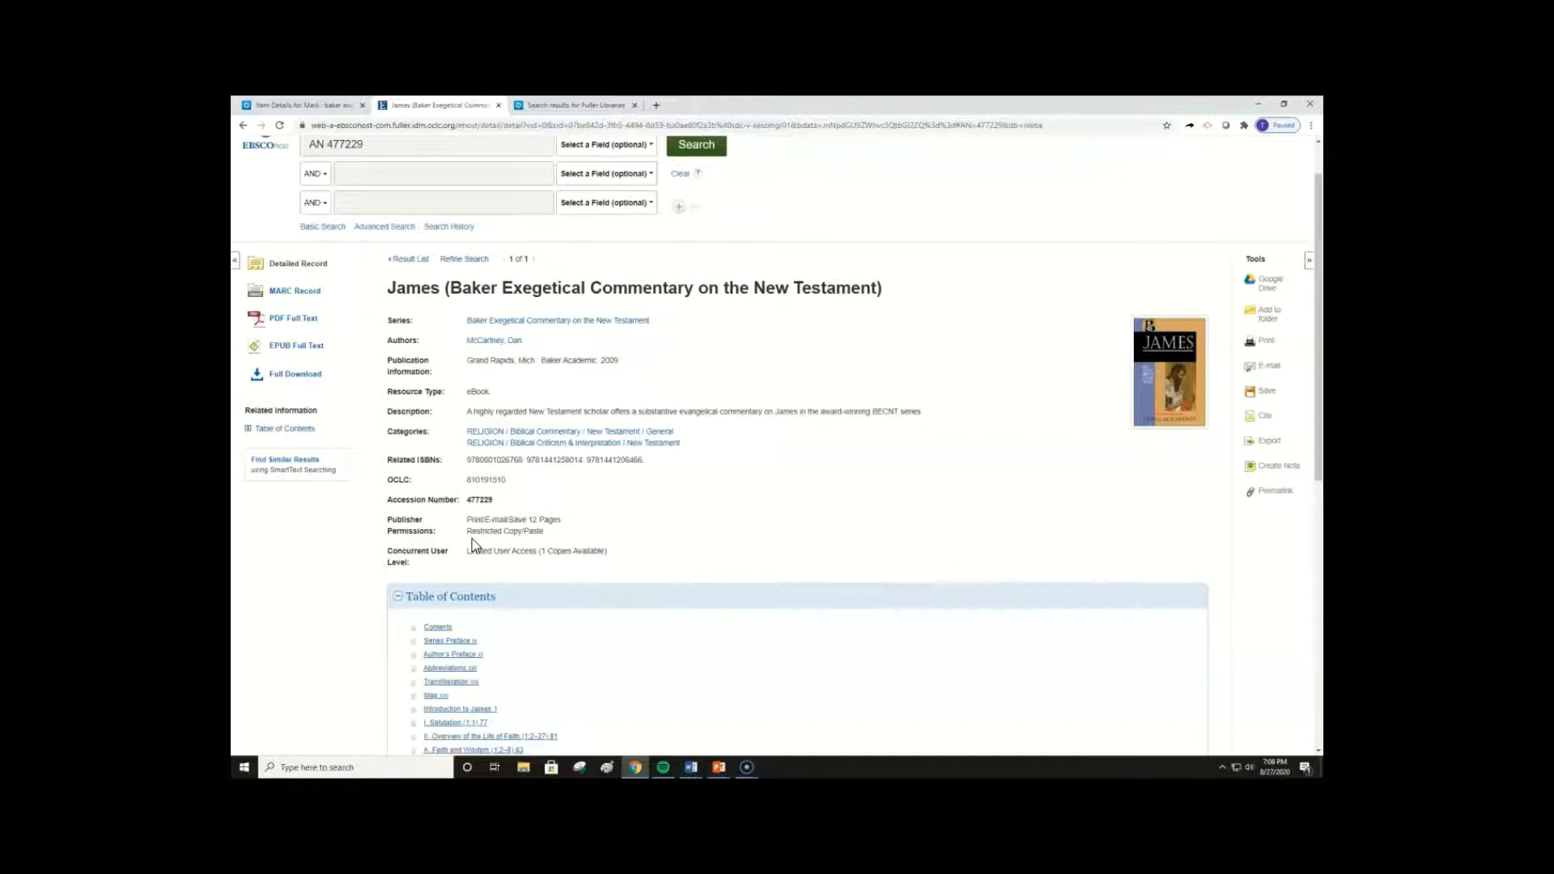
click(323, 485)
scroll(320, 484, up, 1)
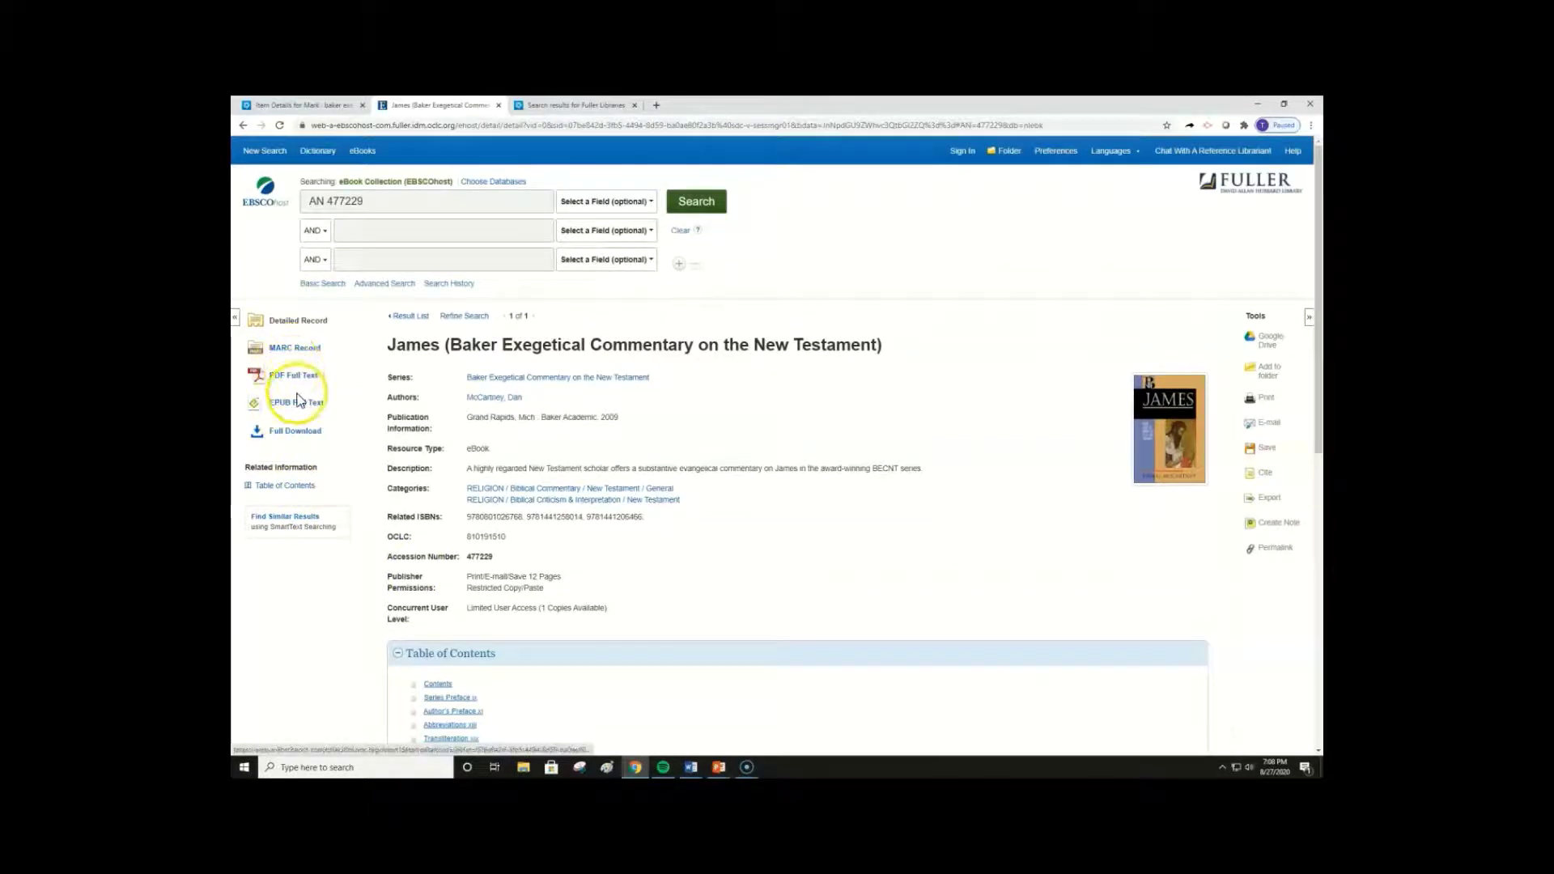
scroll(586, 443, down, 5)
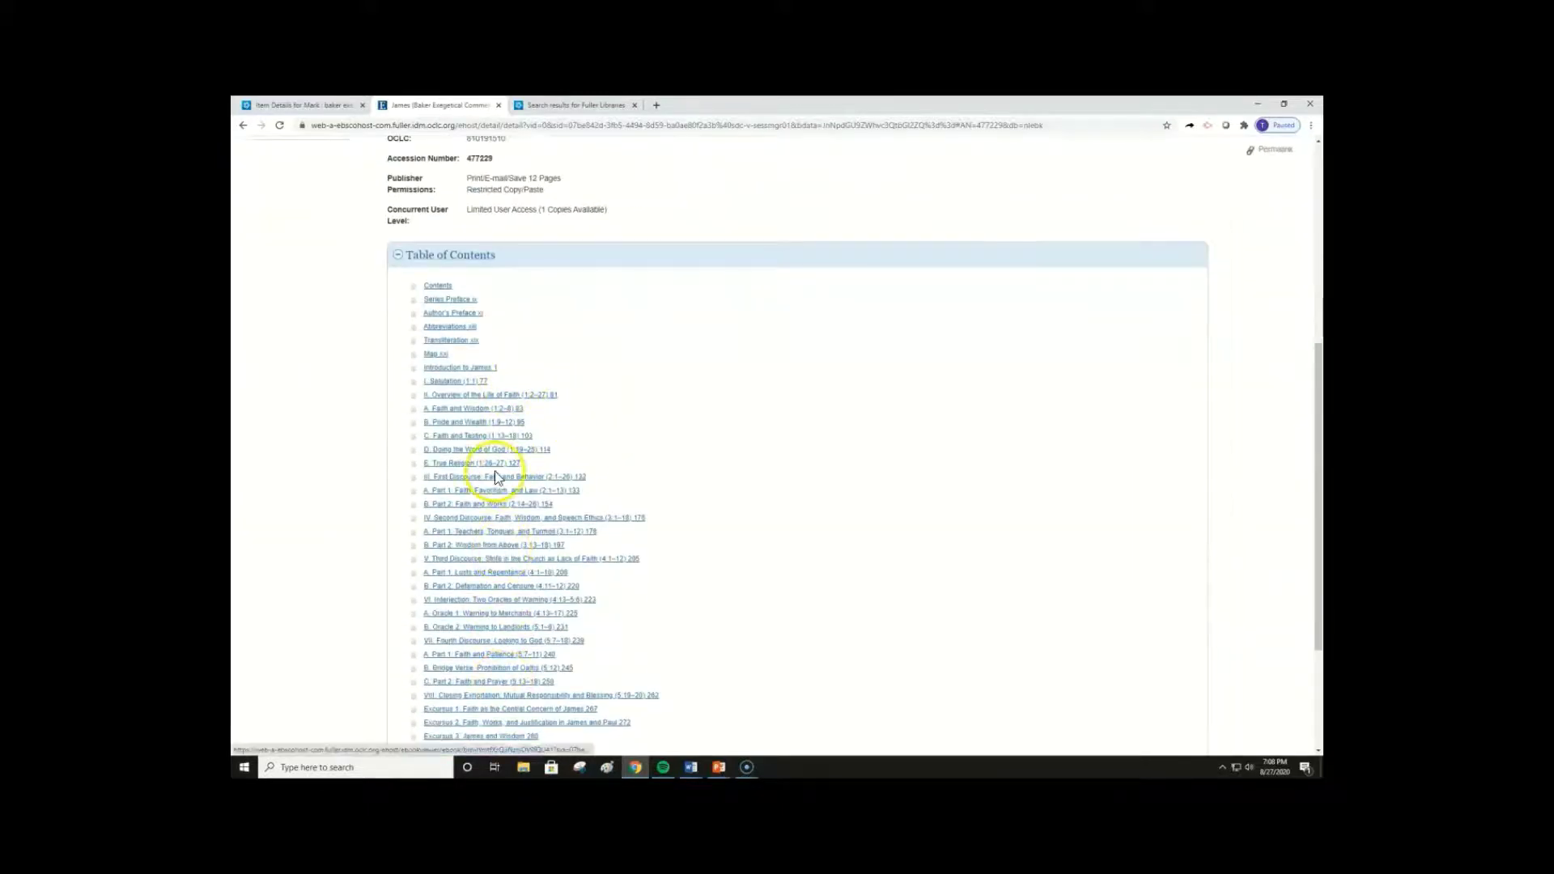
scroll(344, 467, up, 5)
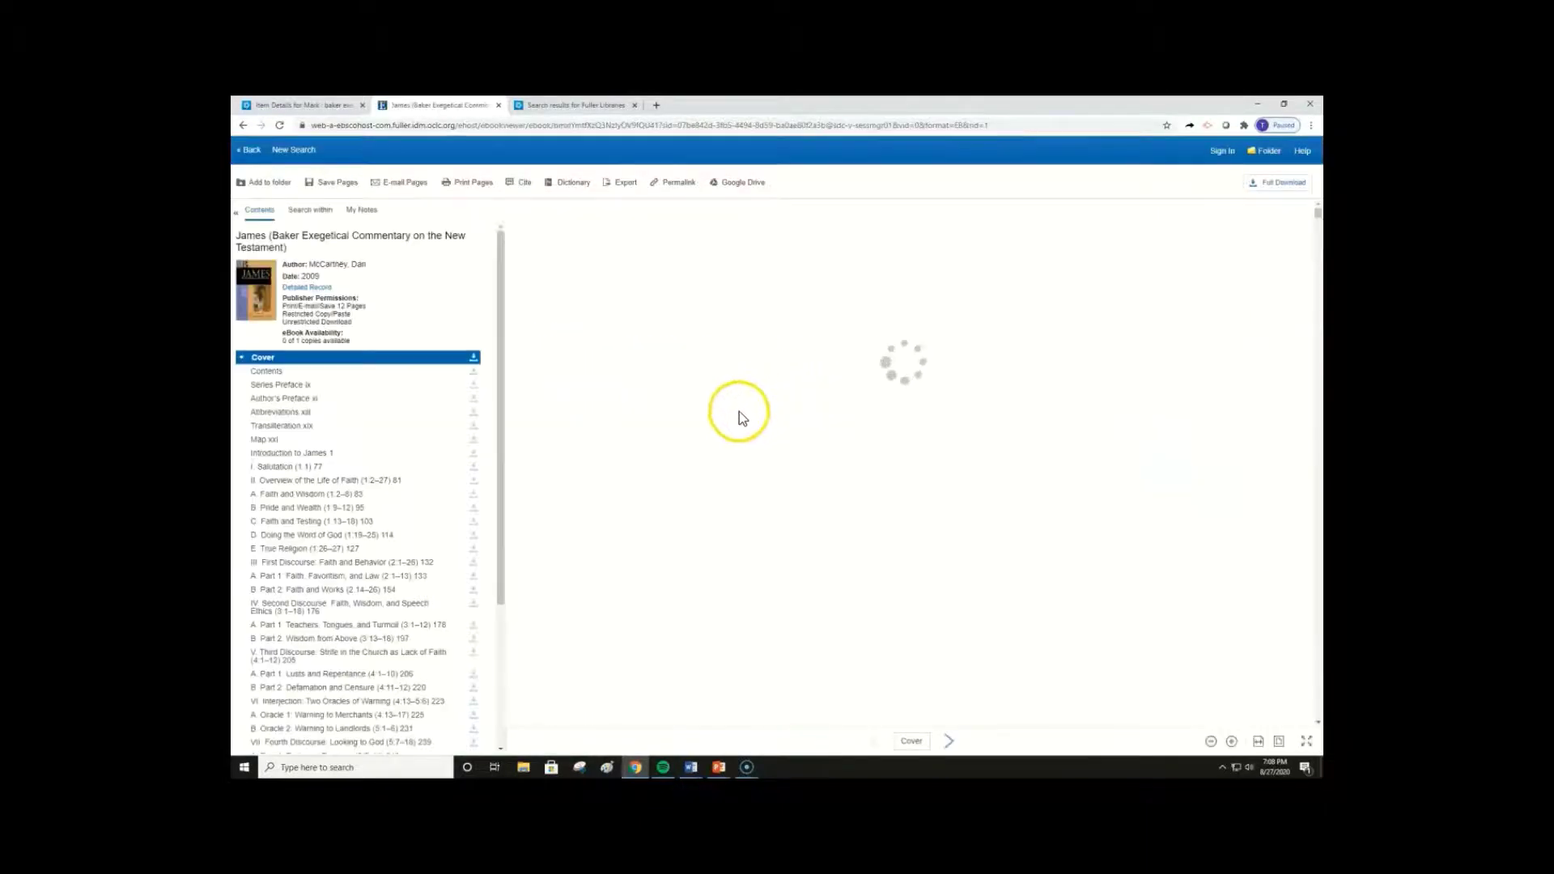
- Move the James reader from the cover to page 107 in 'C. Faith and Testing'
scroll(389, 347, down, 3)
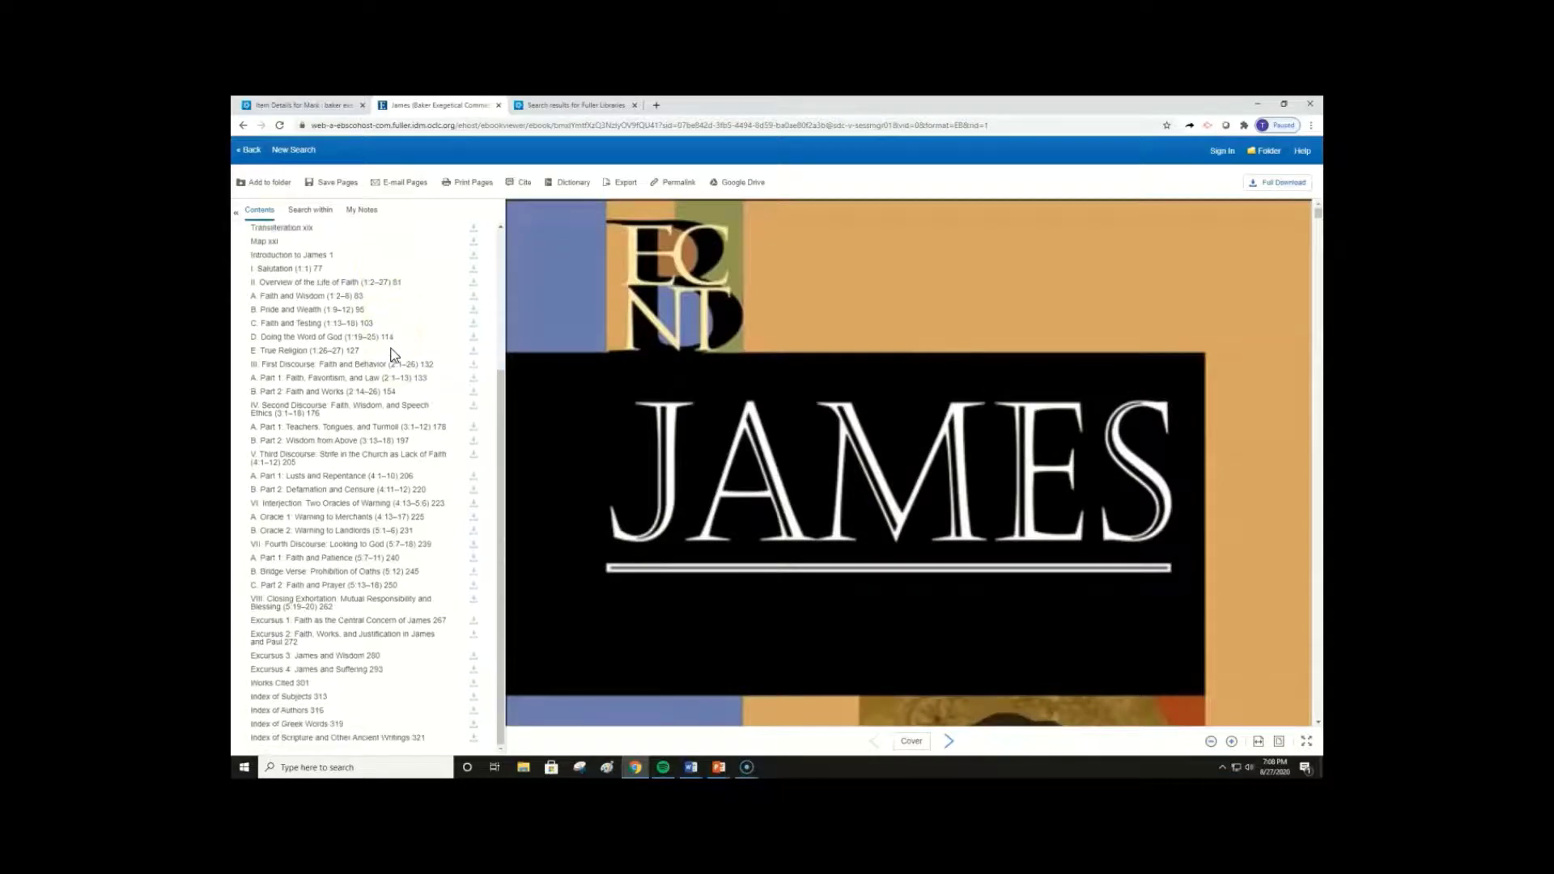
drag(1318, 212, 1317, 387)
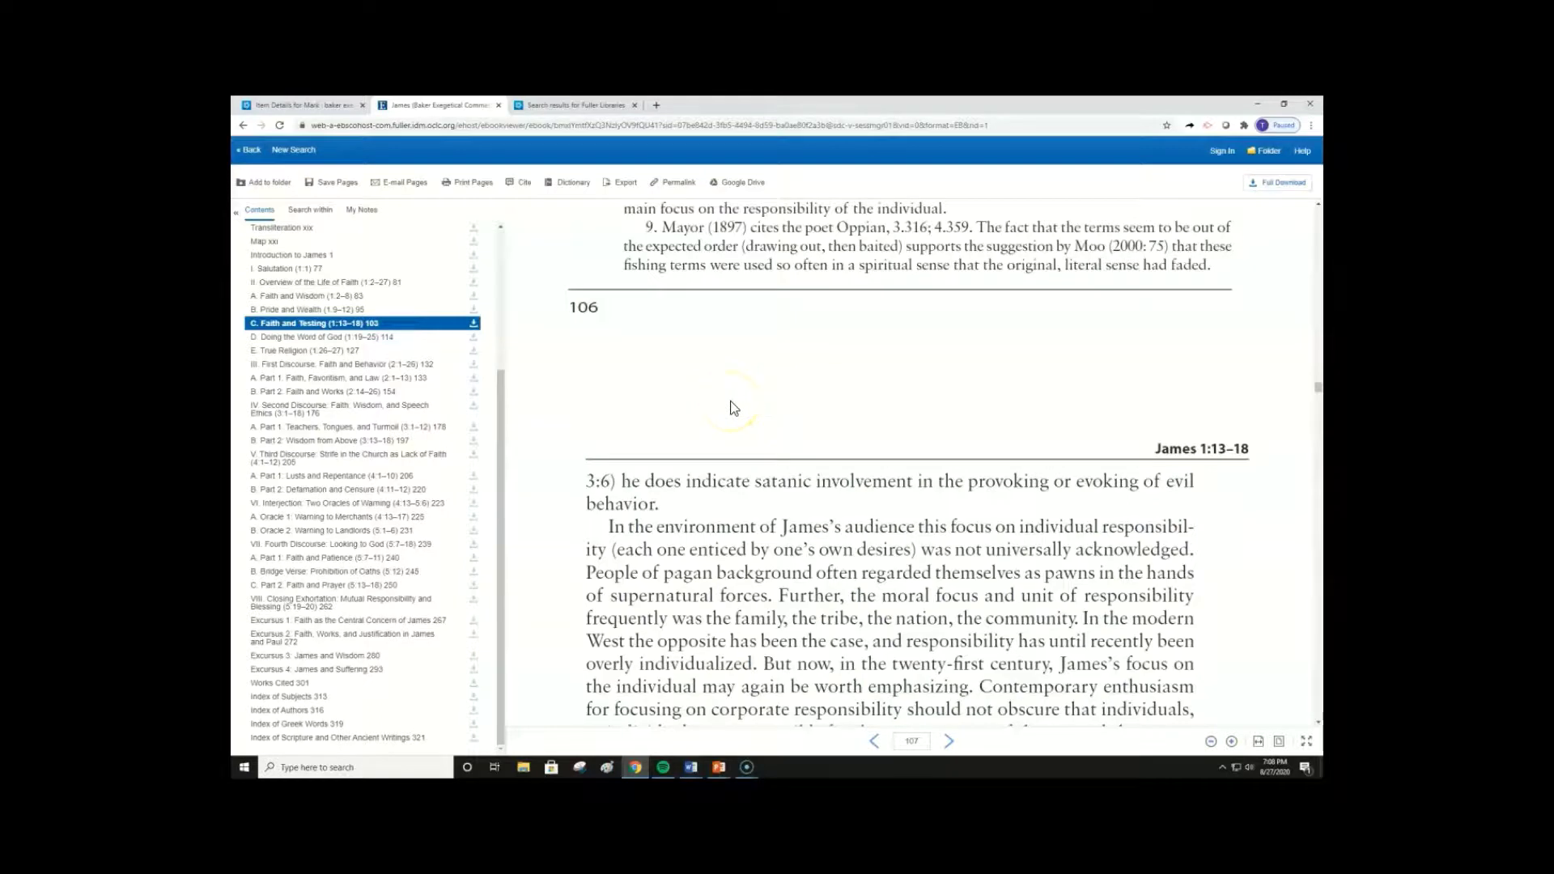
mouse_move(628, 292)
mouse_down()
mouse_move(614, 261)
mouse_move(595, 290)
mouse_up()
- Review the Save Pages PDF options, then open the Natural Theology eBook record
click(334, 188)
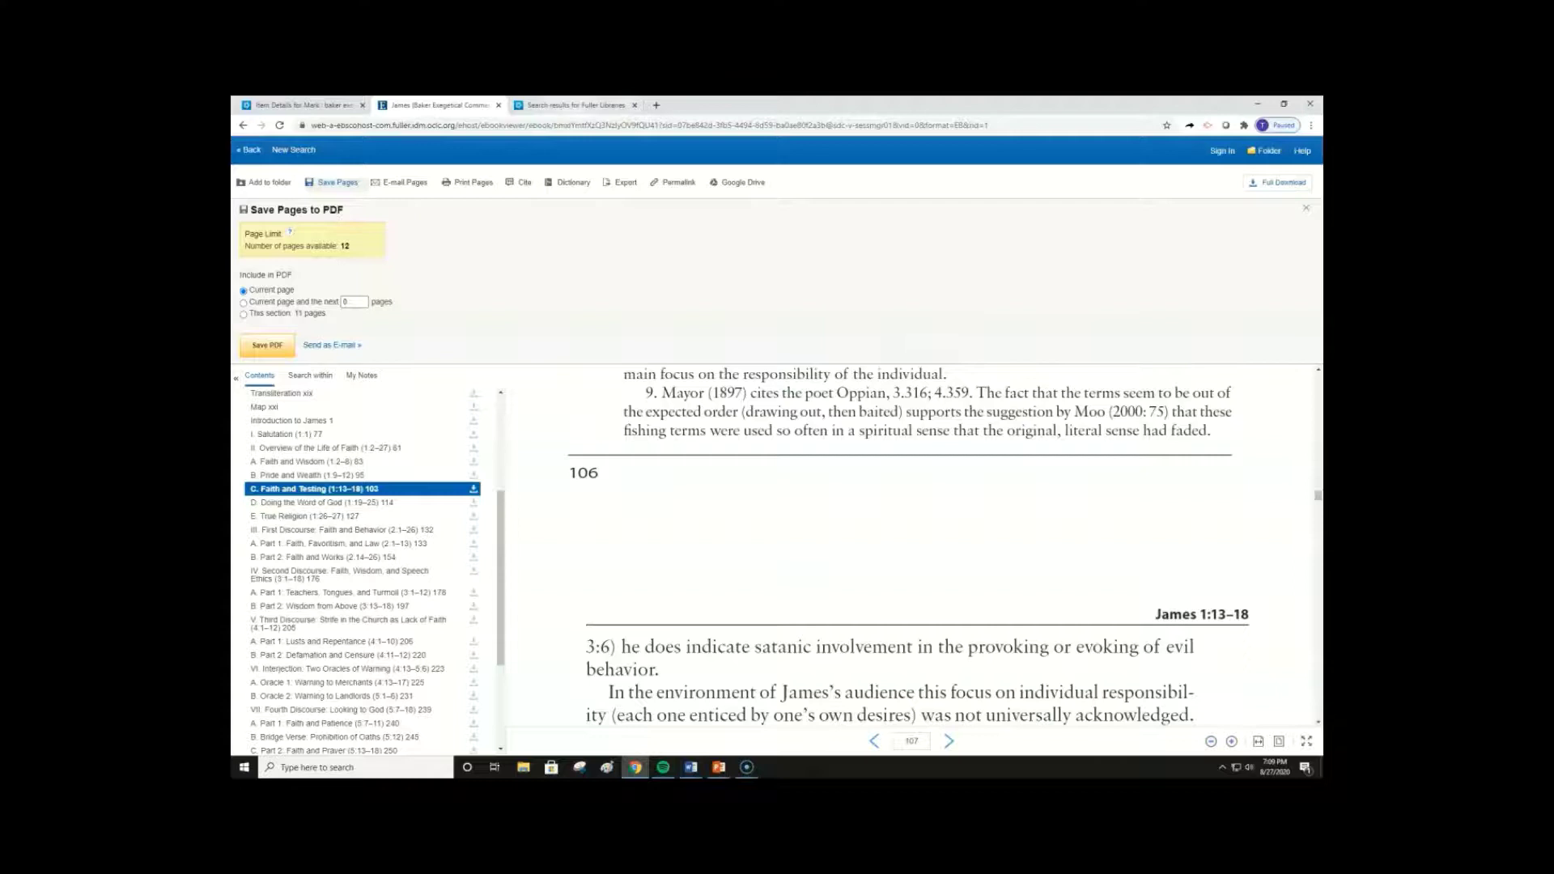
click(576, 106)
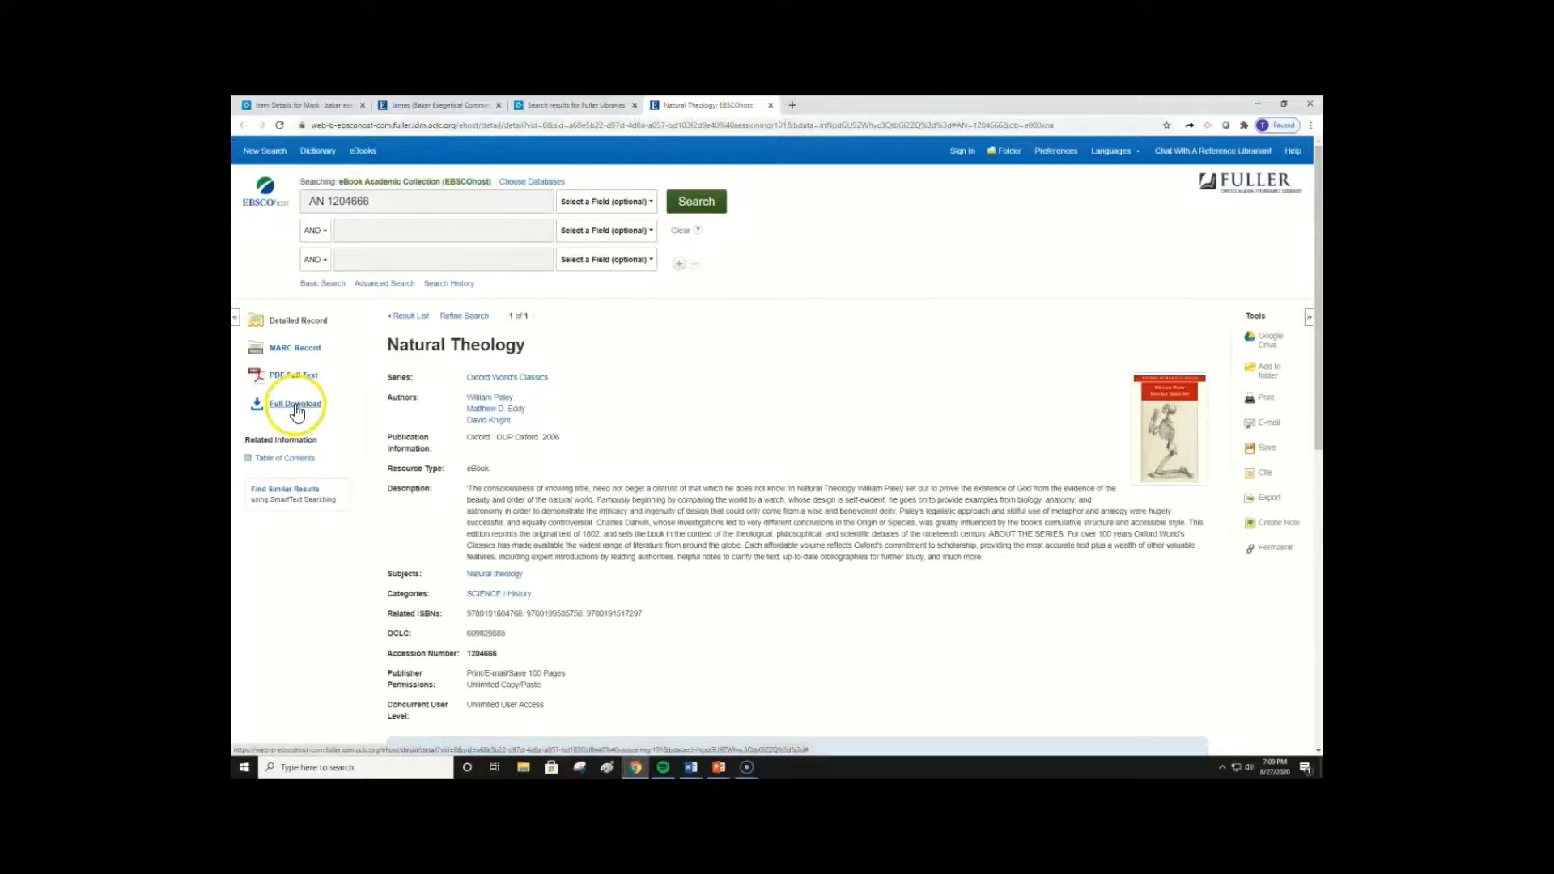
- Request a full download of Natural Theology and sign in to the EBSCOhost account
click(296, 407)
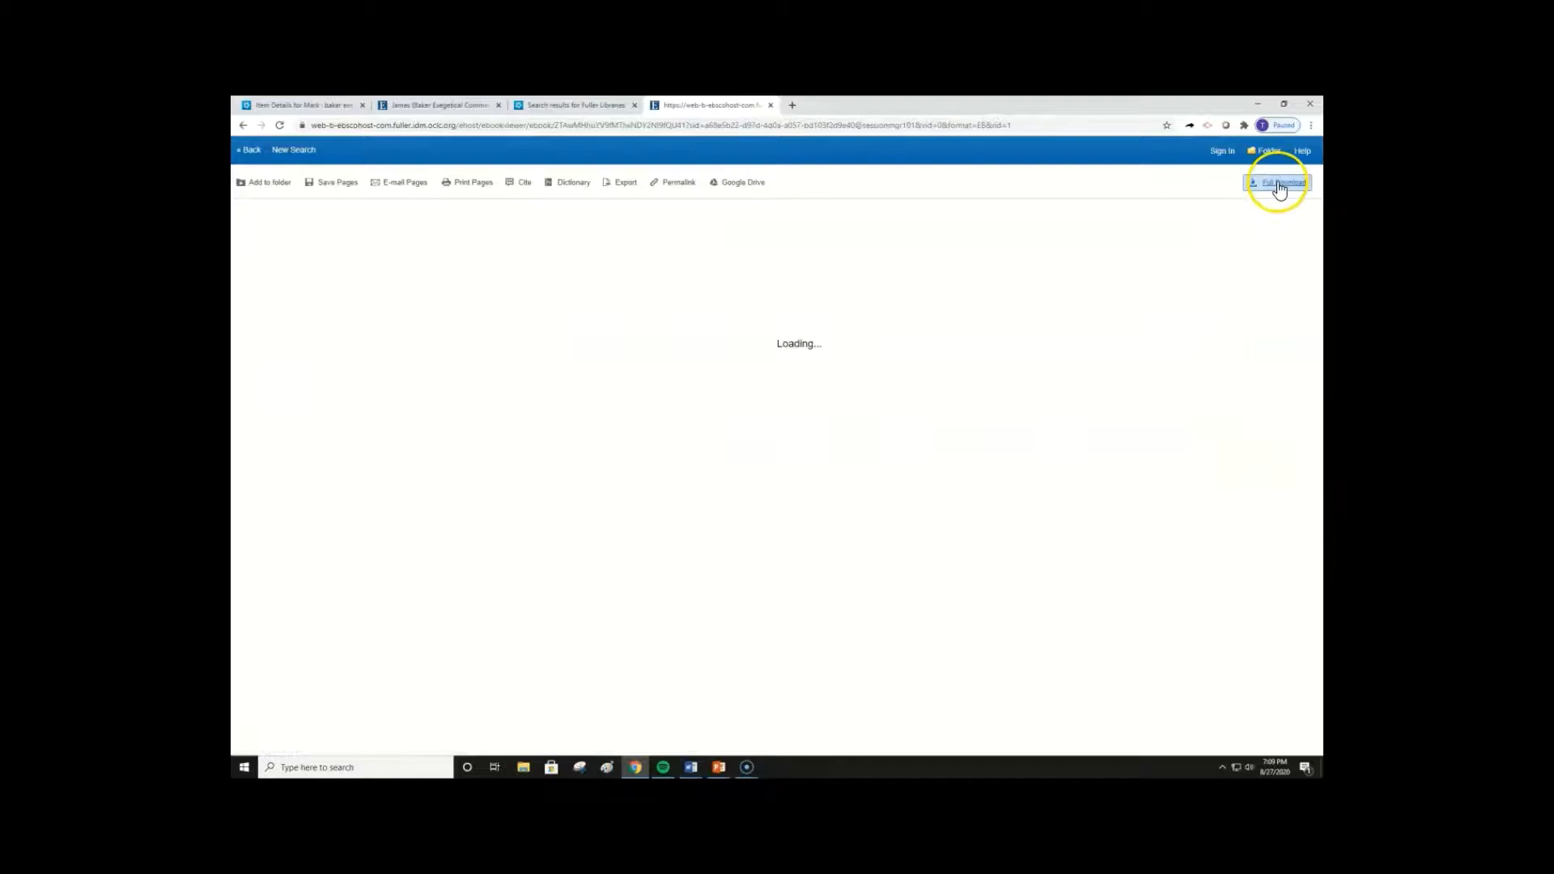
click(1278, 187)
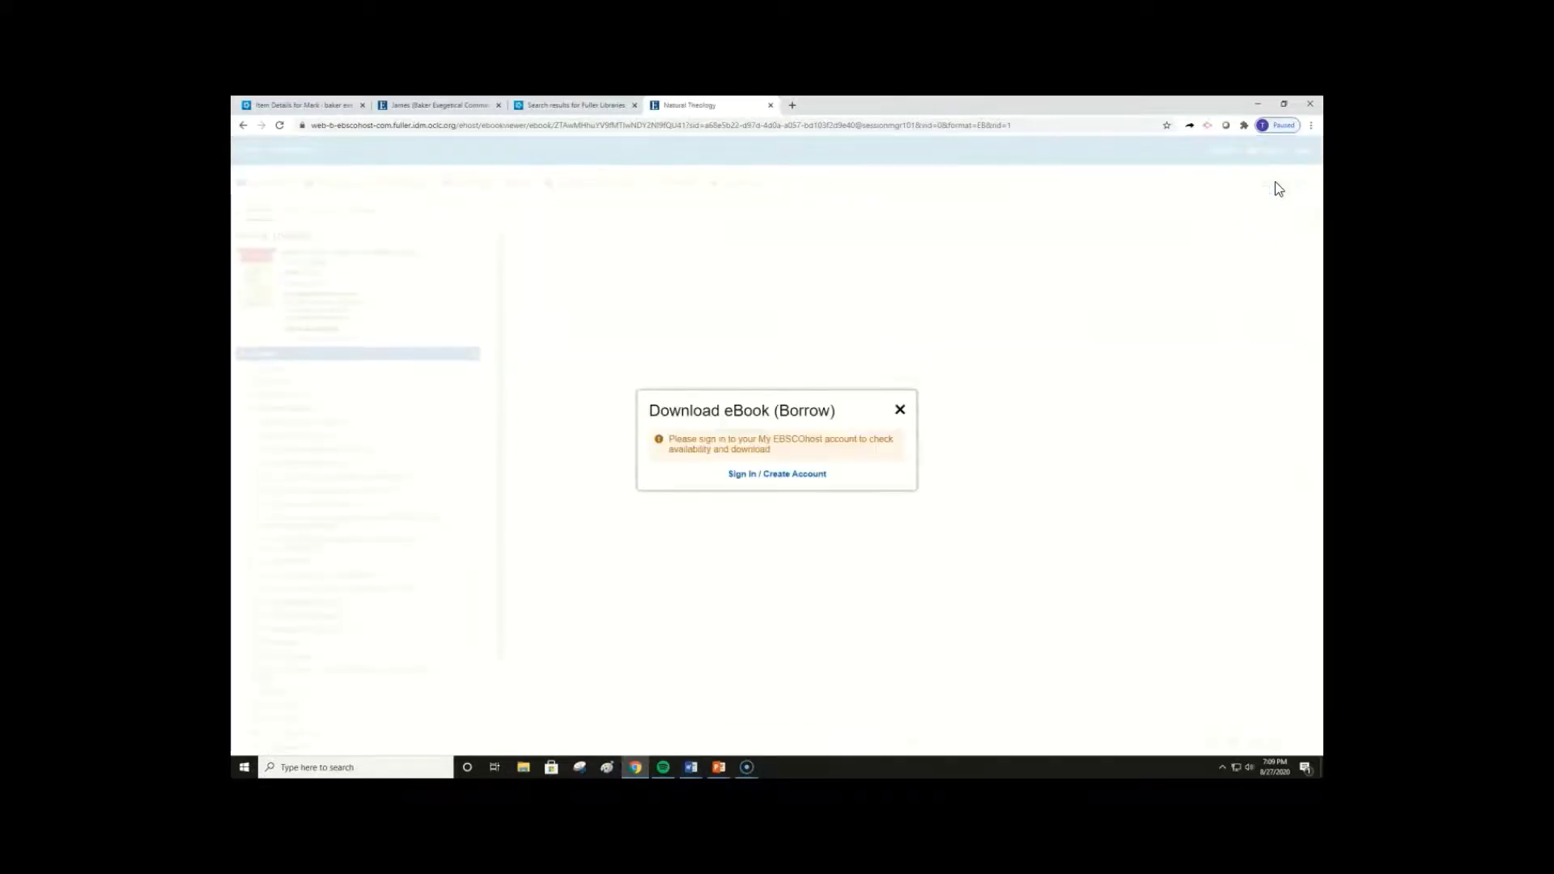
click(767, 477)
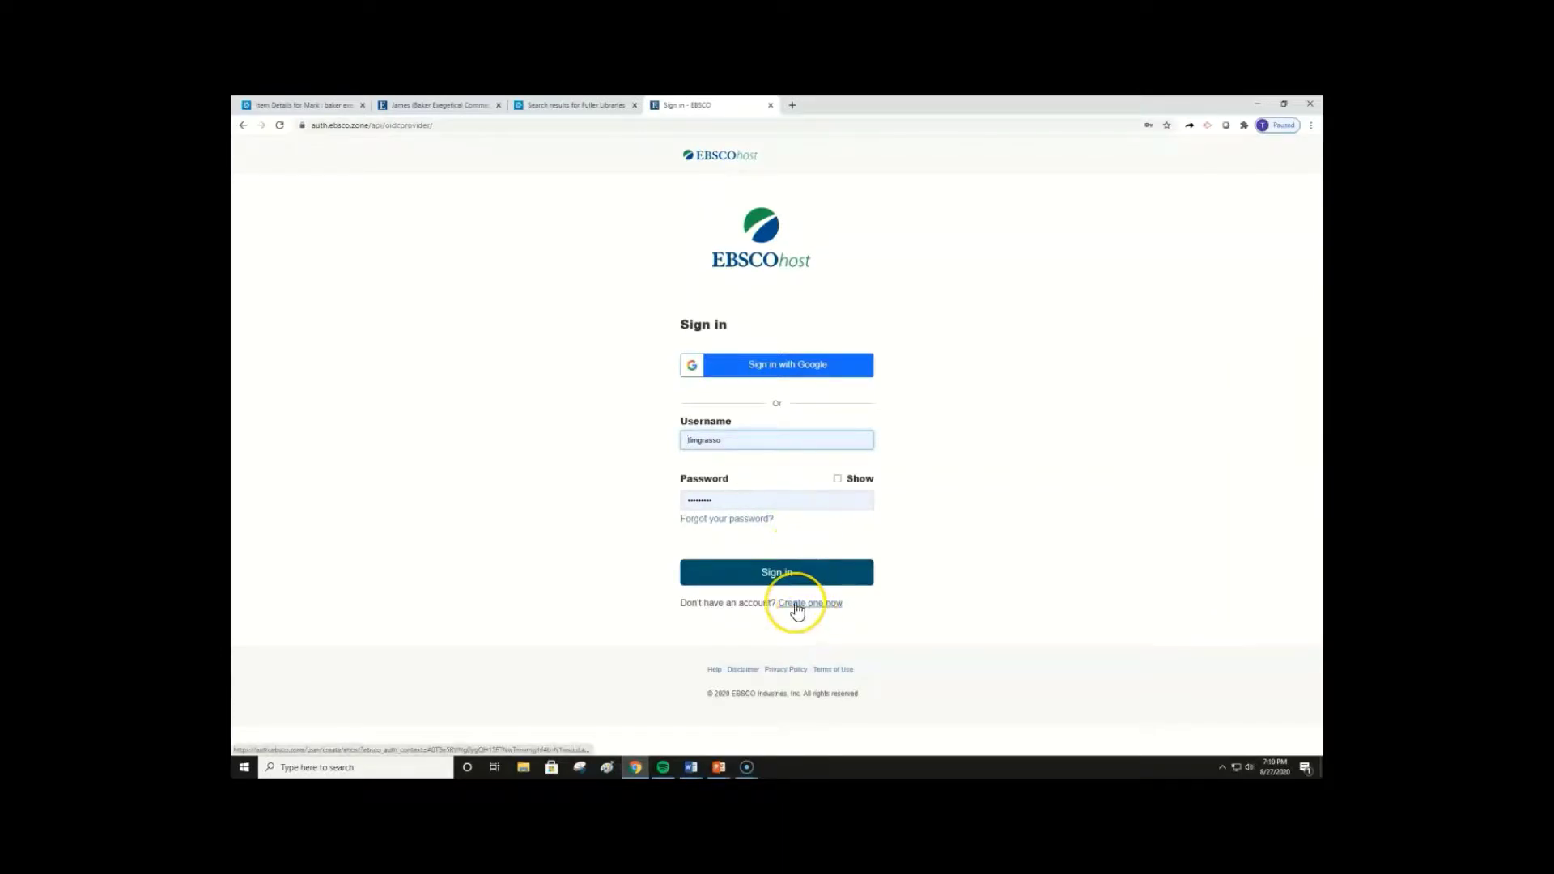
click(797, 577)
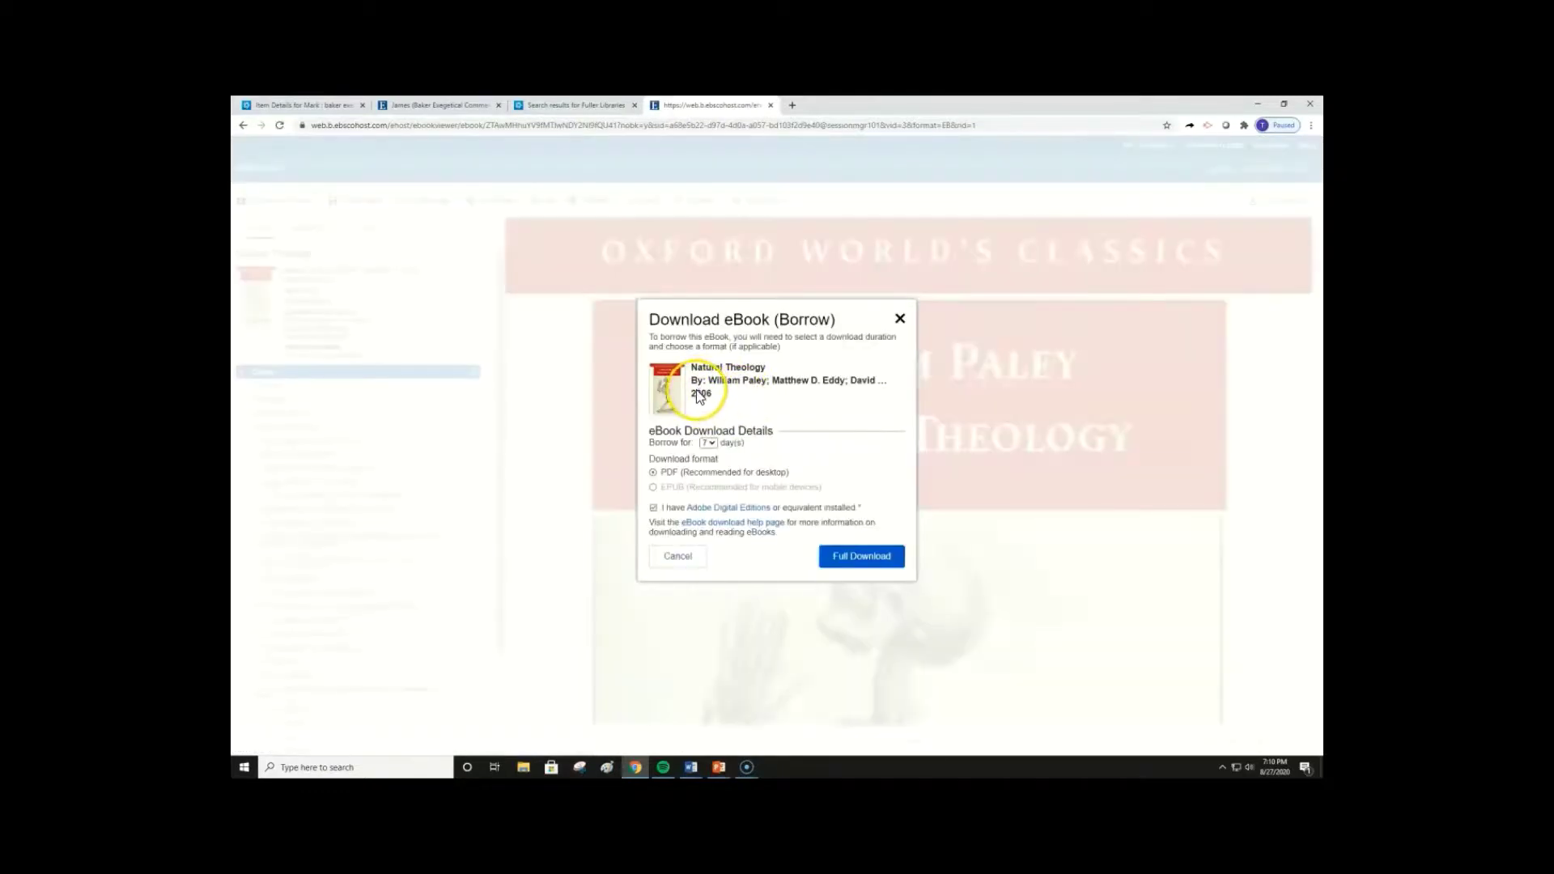
- Borrow Natural Theology for 7 days for Adobe Digital Editions and open the downloaded .acsm file
click(654, 508)
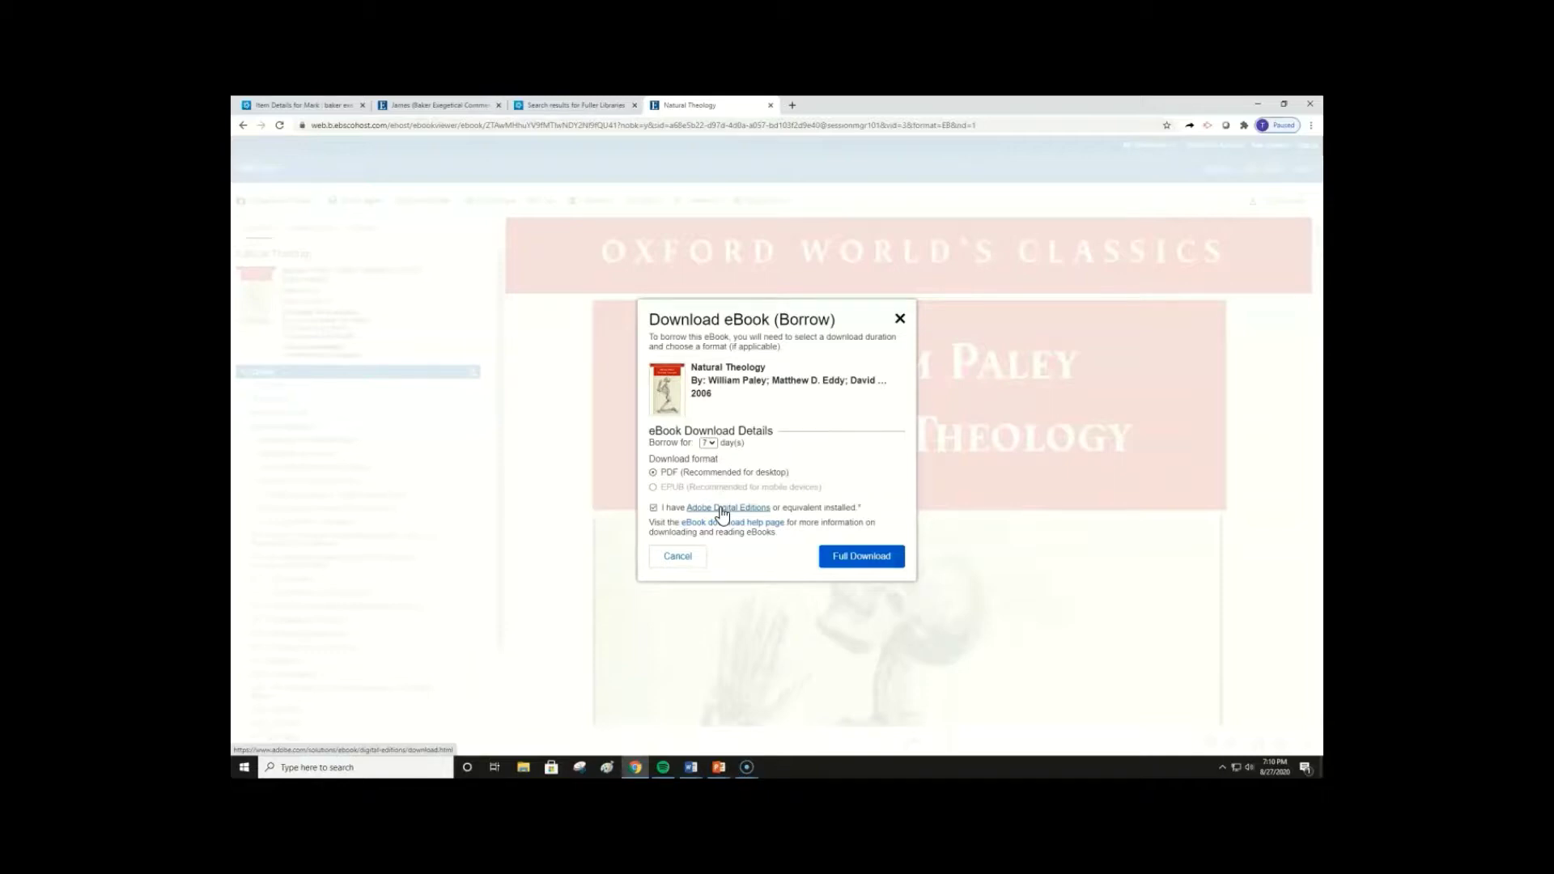
click(885, 555)
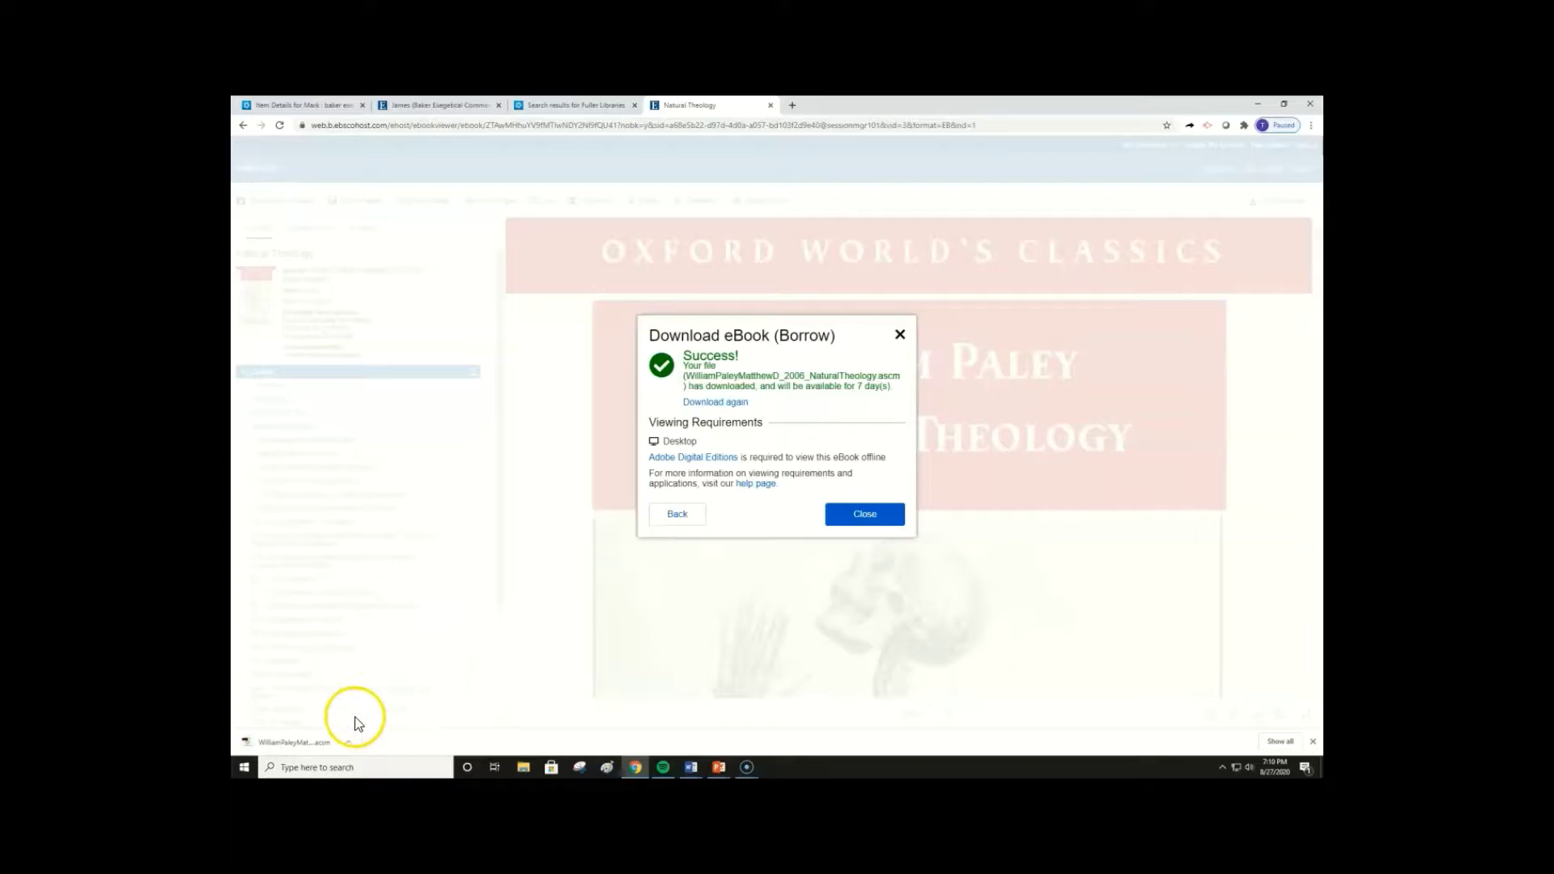
click(309, 741)
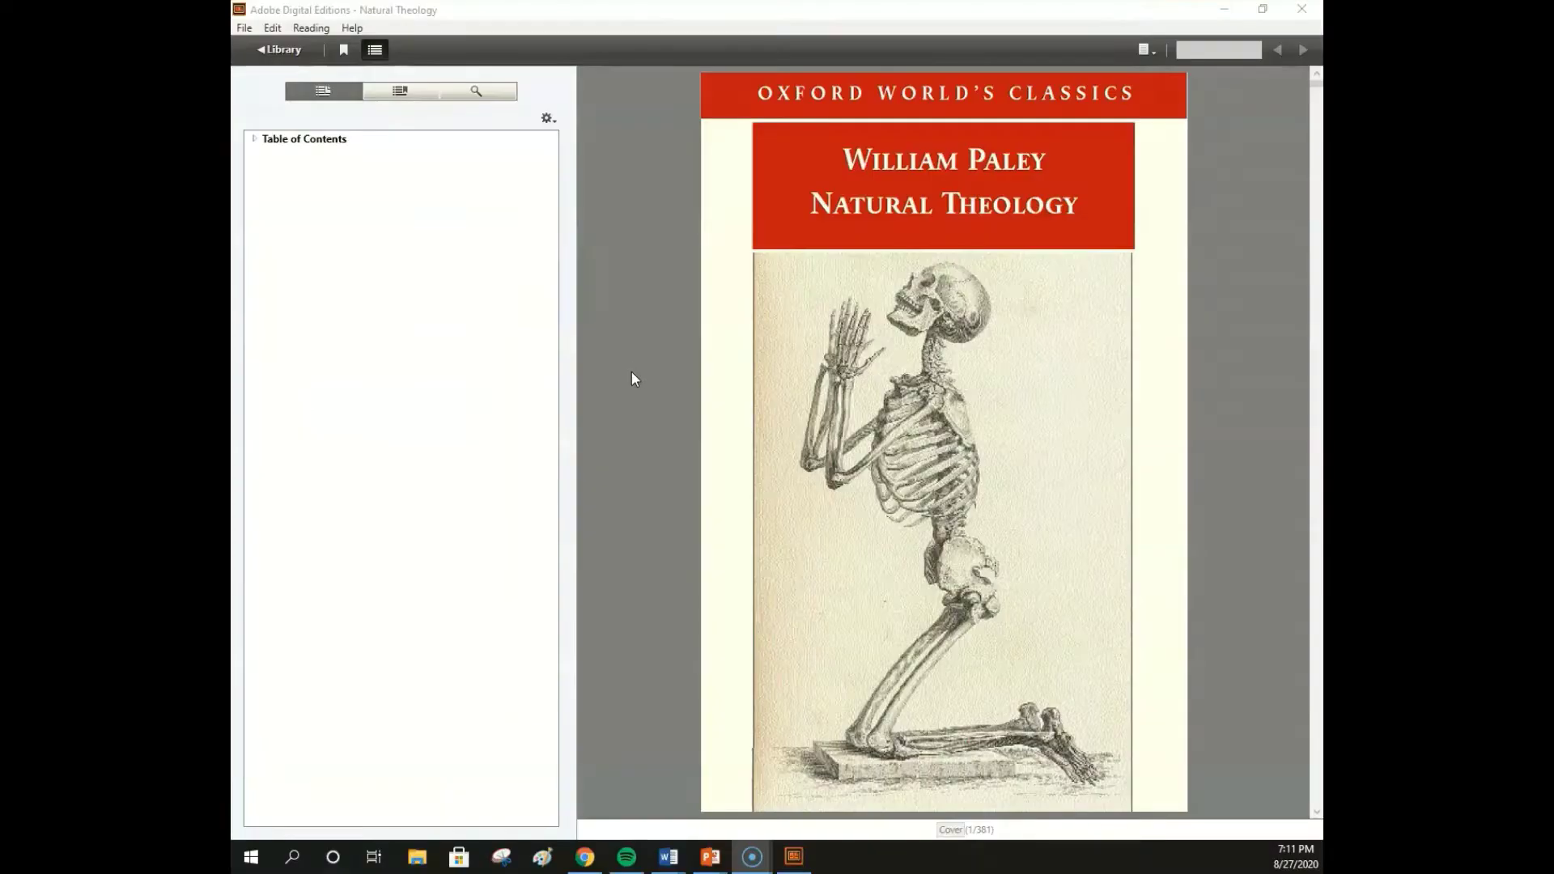
- Scroll the open book, return to the Library, and inspect the first and third Natural Theology items' options
scroll(632, 379, down, 15)
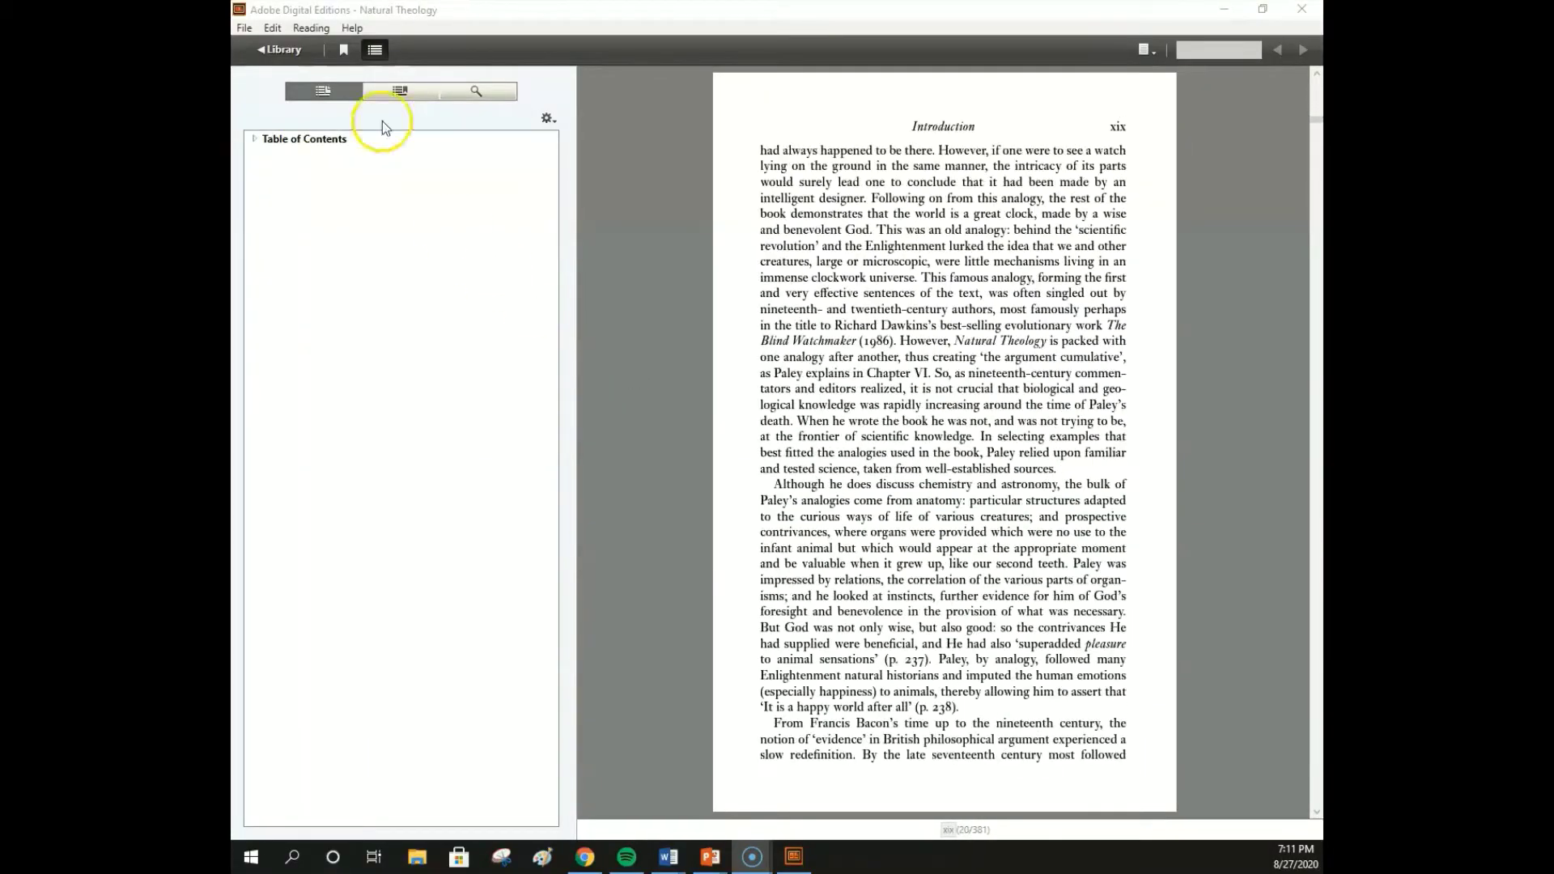
click(286, 51)
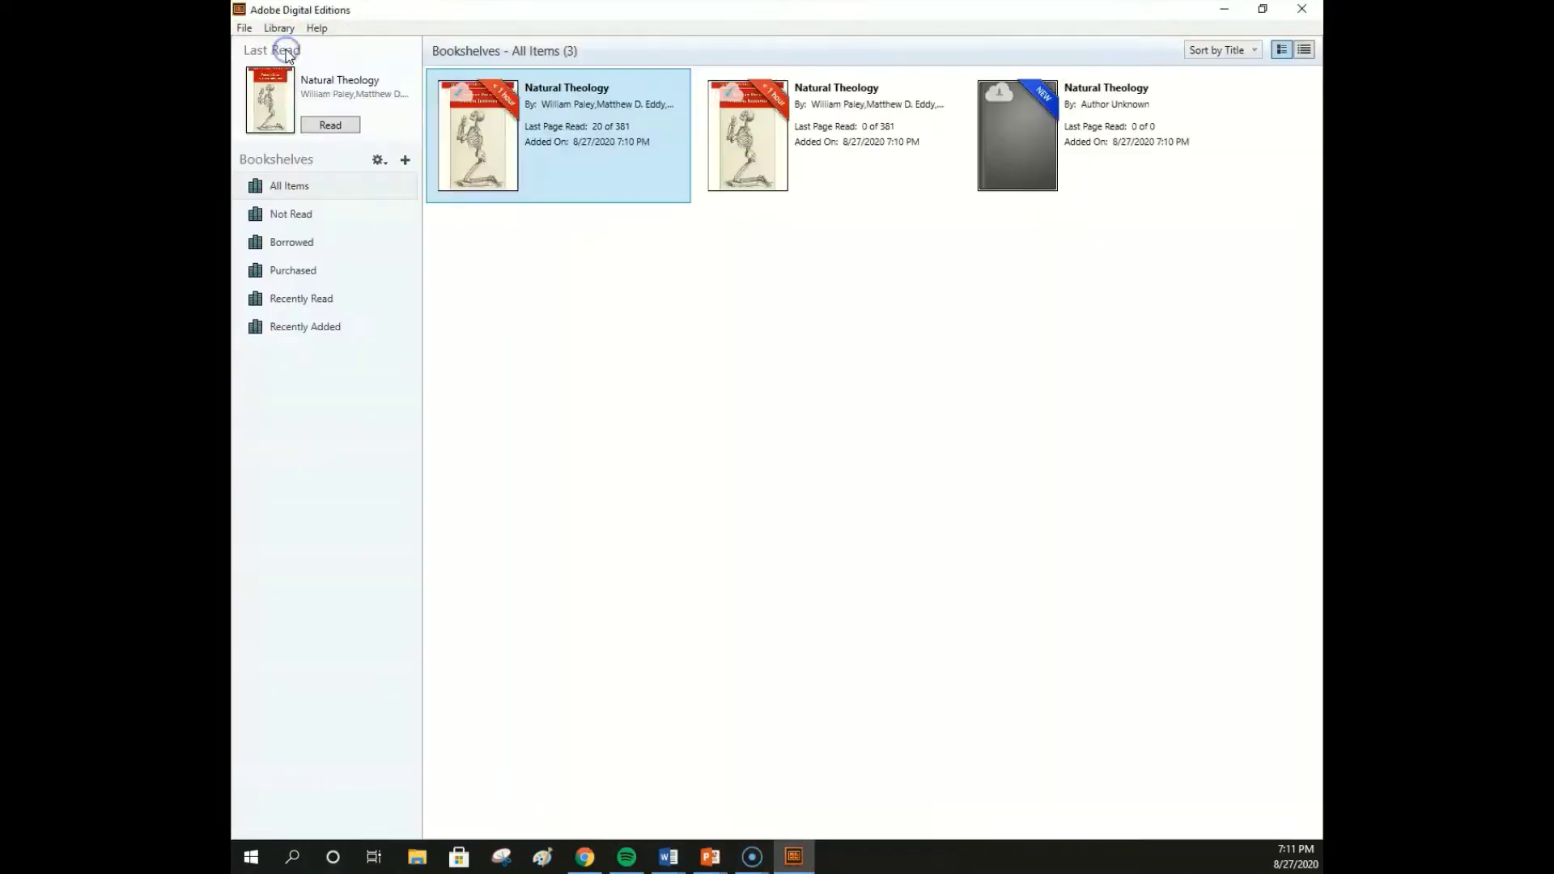
right_click(571, 155)
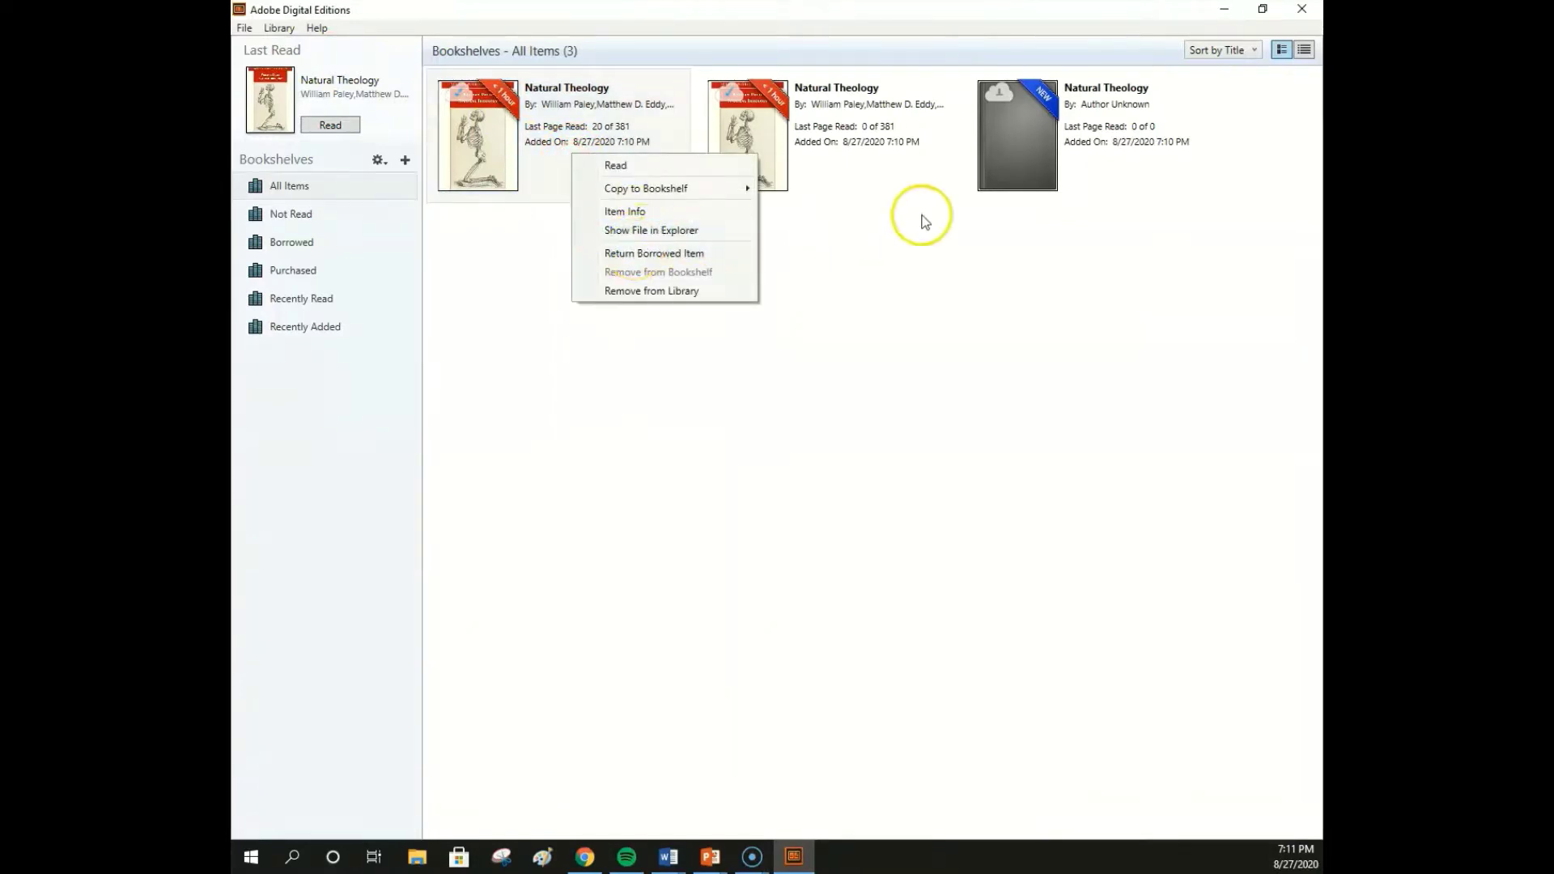
right_click(1007, 139)
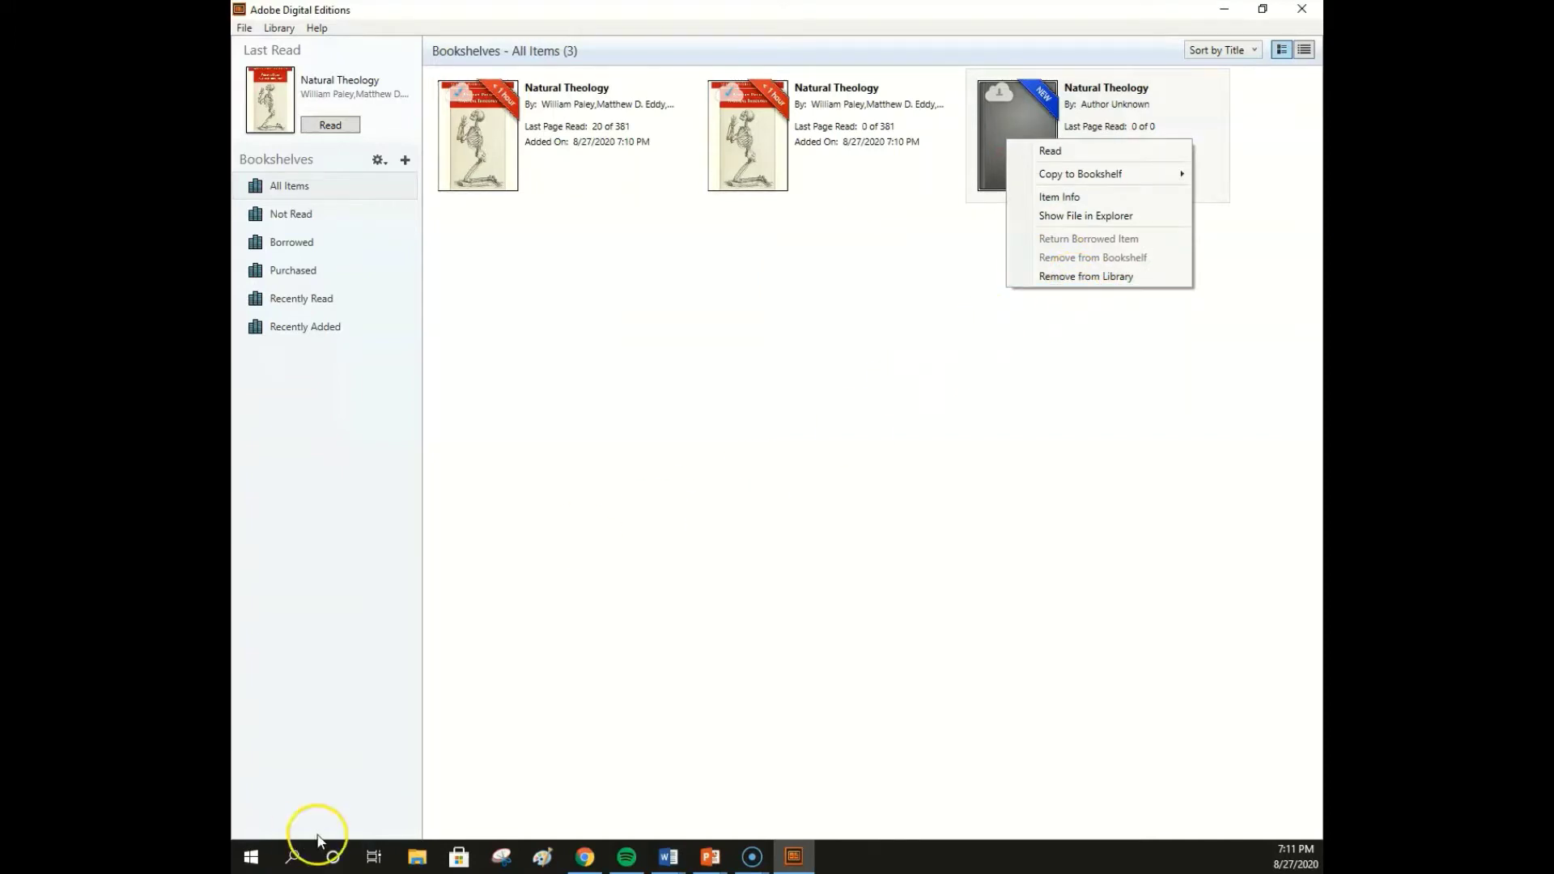
click(272, 836)
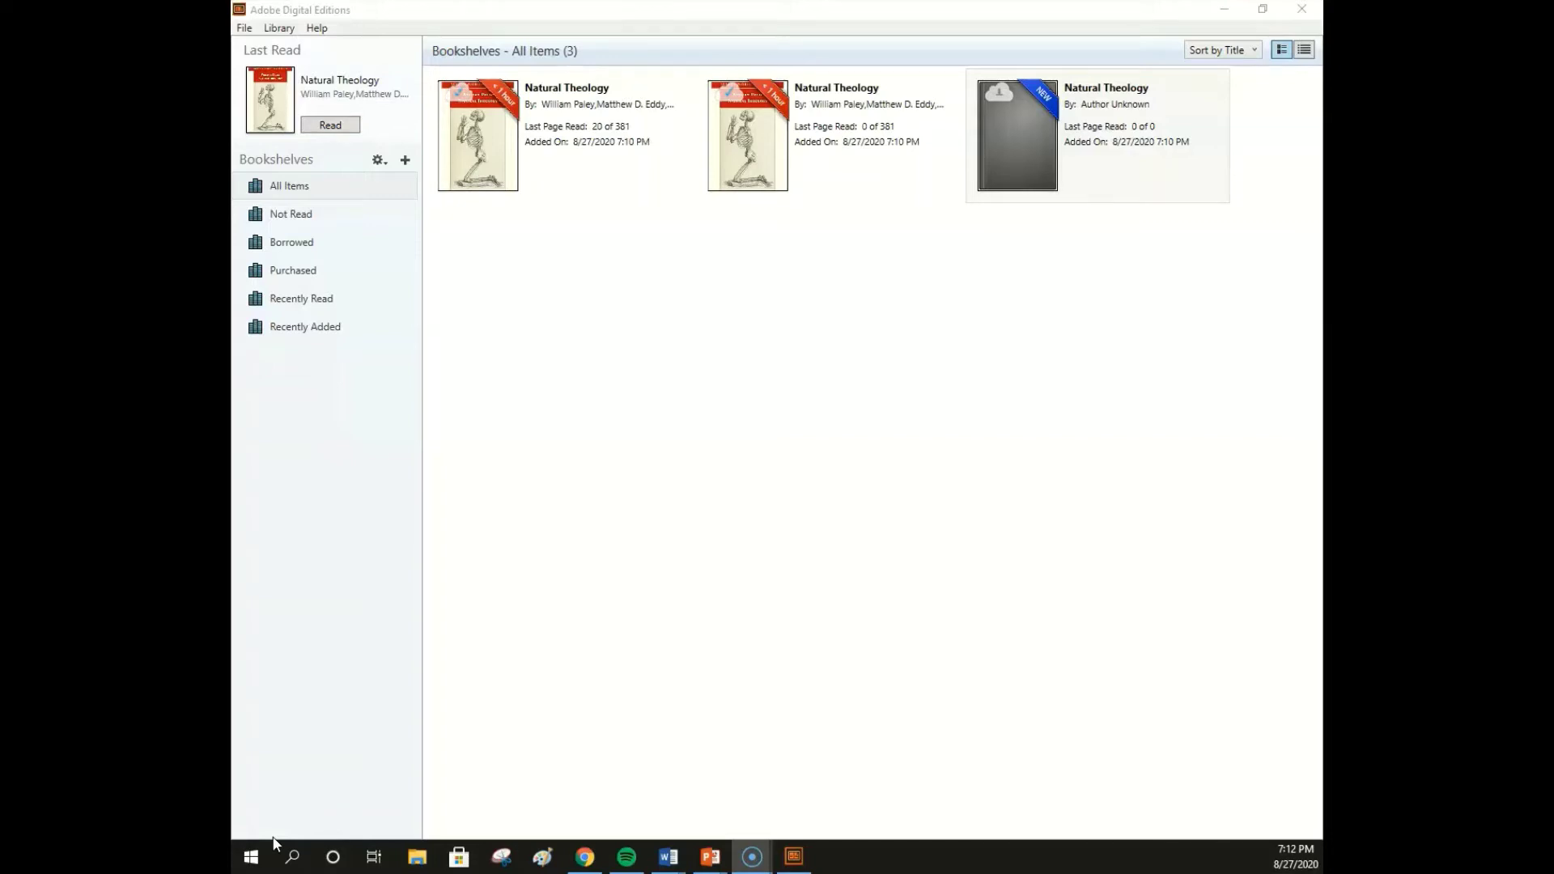
- Switch from Adobe Digital Editions back to the PowerPoint presentation via the taskbar
click(710, 856)
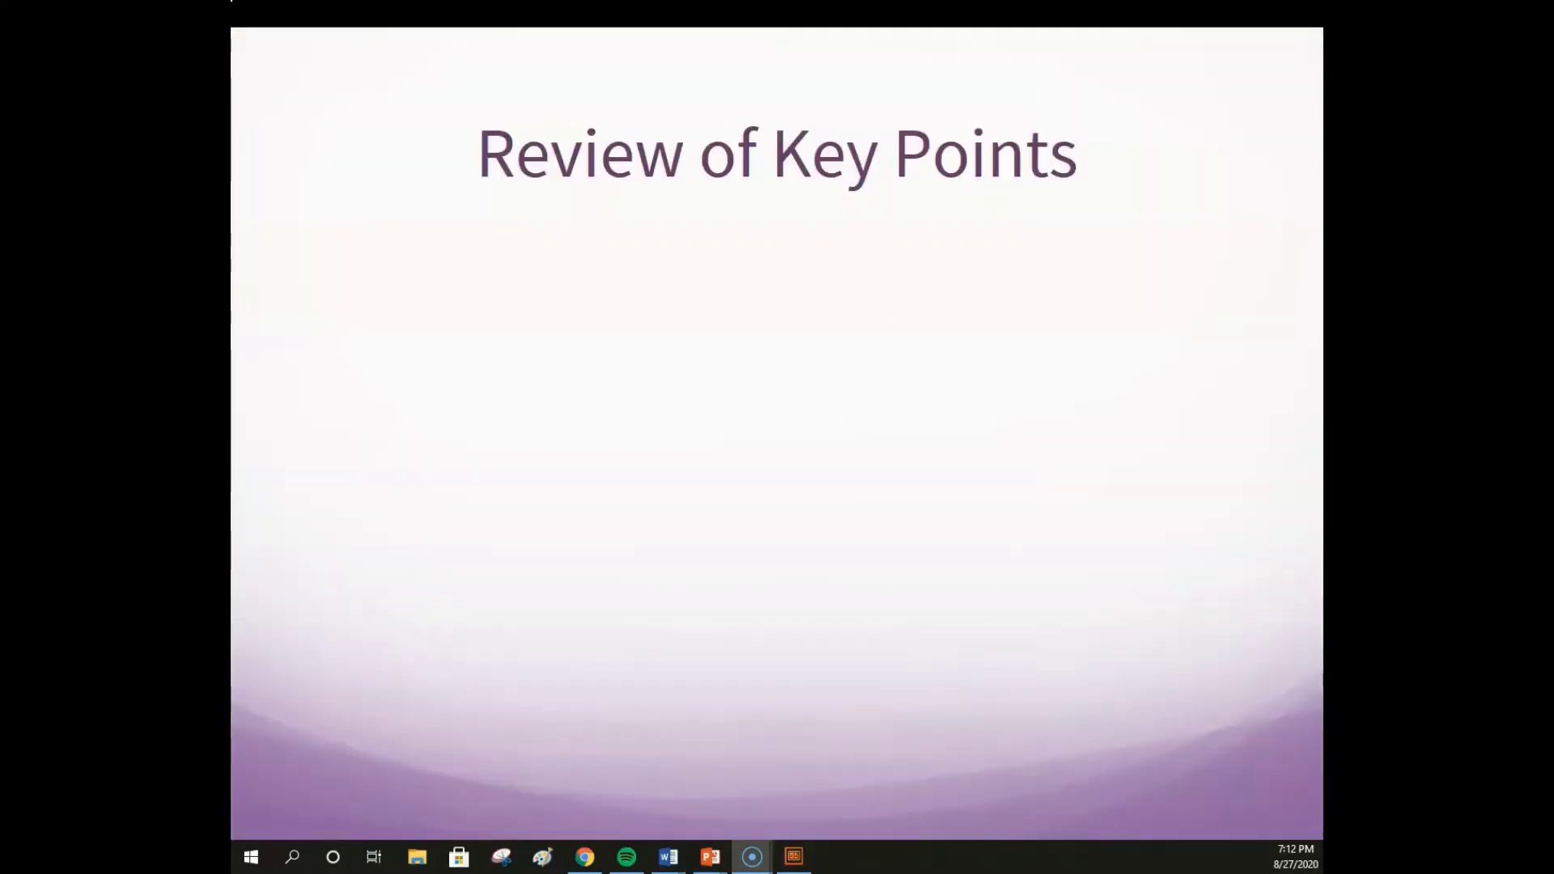